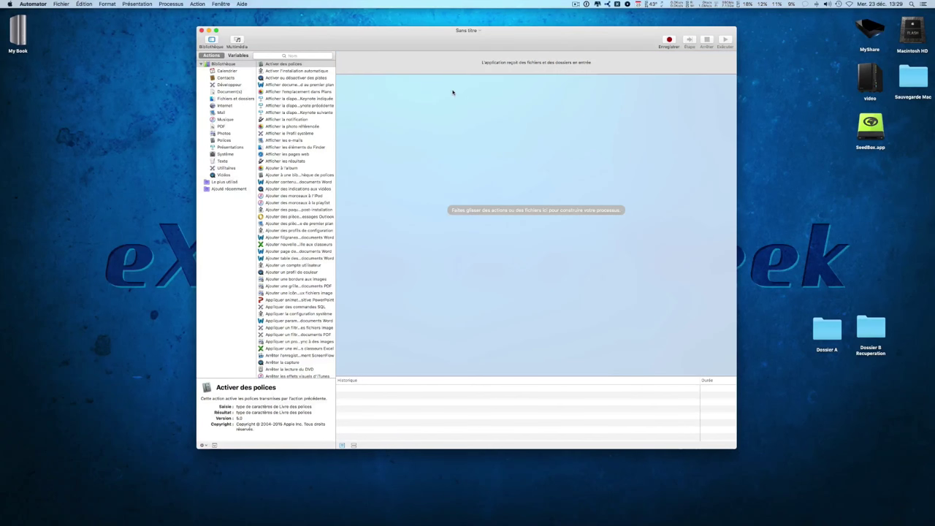
Add the "Exécuter un script Shell" action to the workflow and clear its default script text
left_click(289, 55)
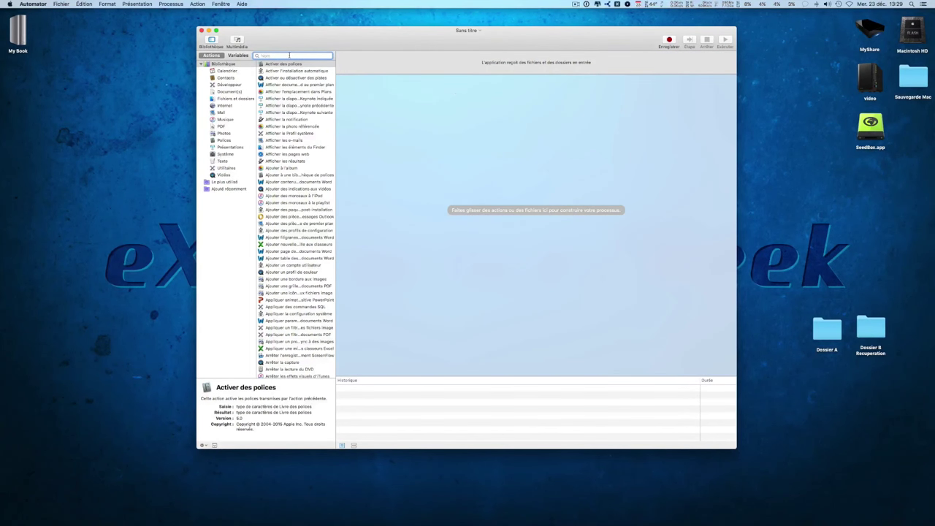
type("shell")
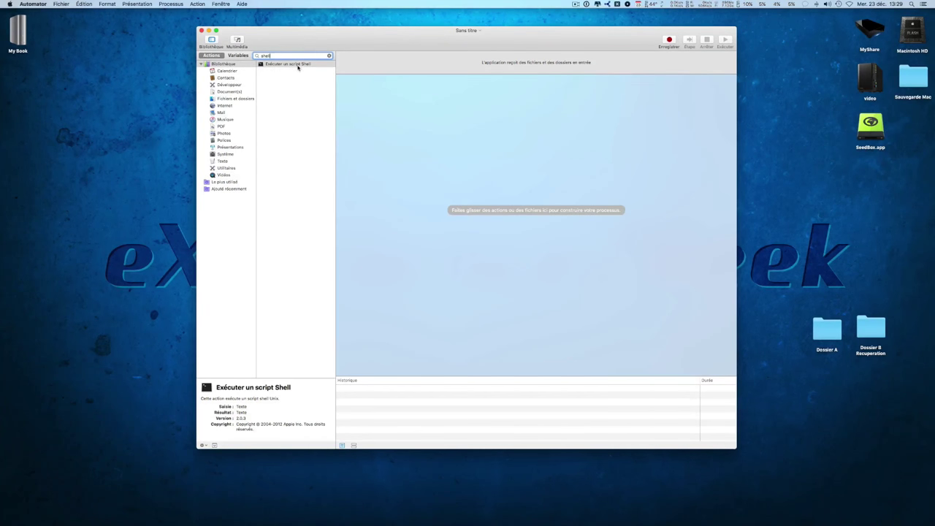
double_click(298, 66)
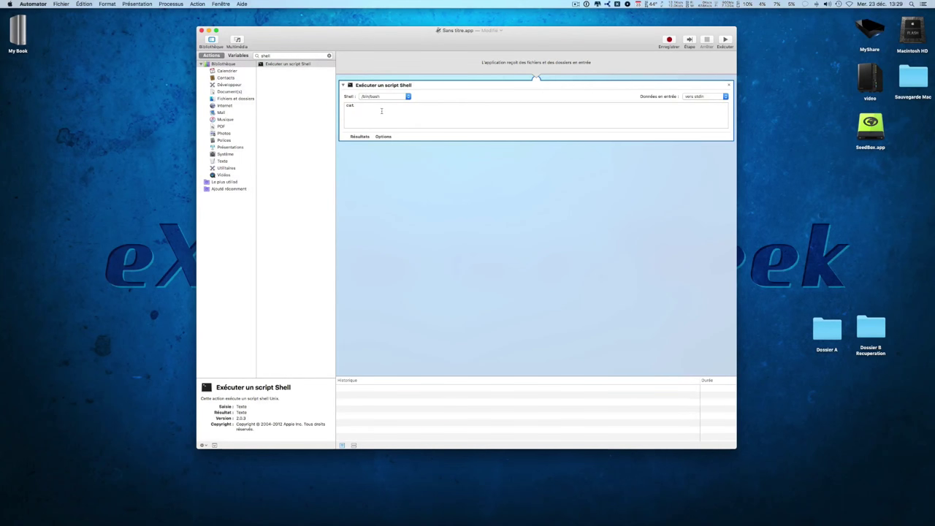
left_click_drag(372, 109, 337, 105)
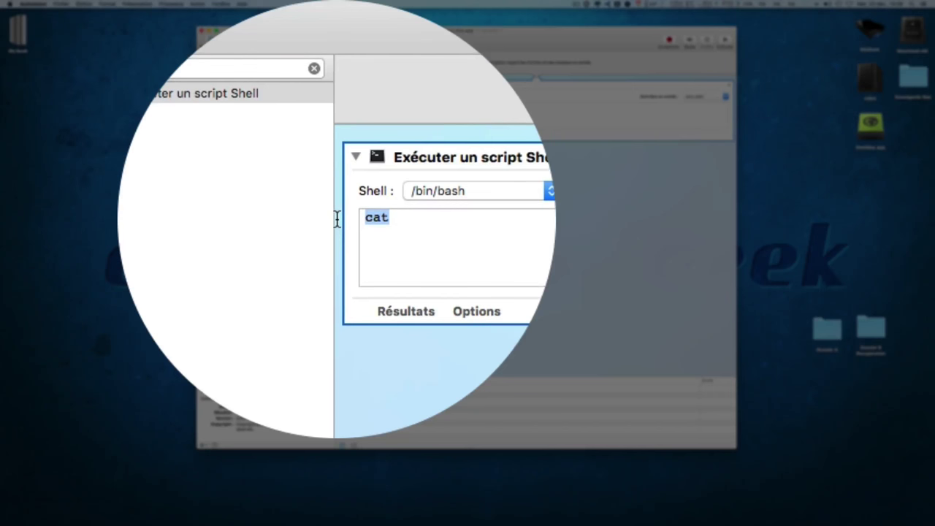
key("BackSpace")
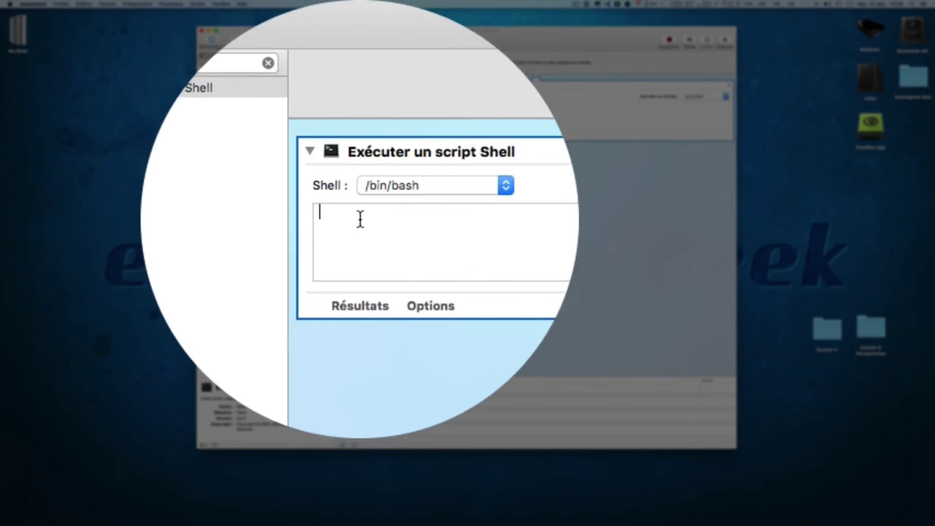
Set the shell script action to ignore its input, leaving the input data passed "vers stdin"
left_click(368, 229)
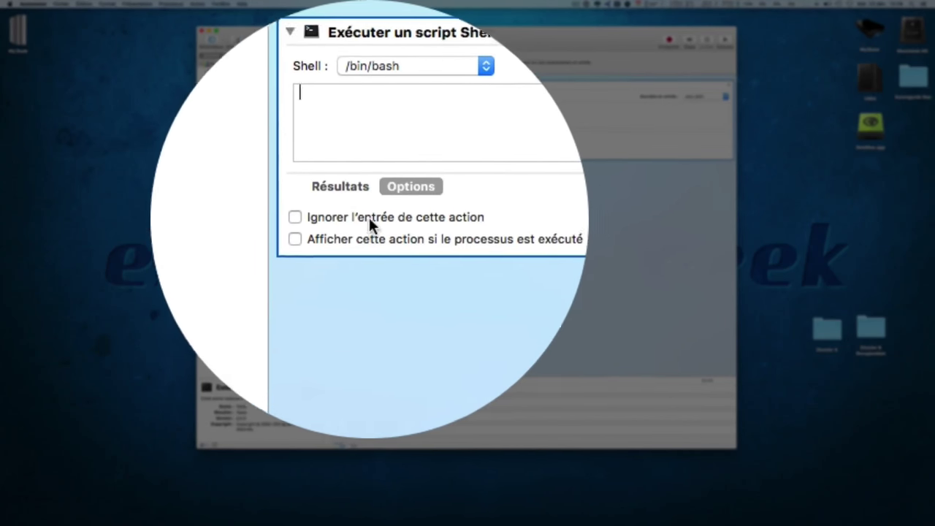
left_click(343, 218)
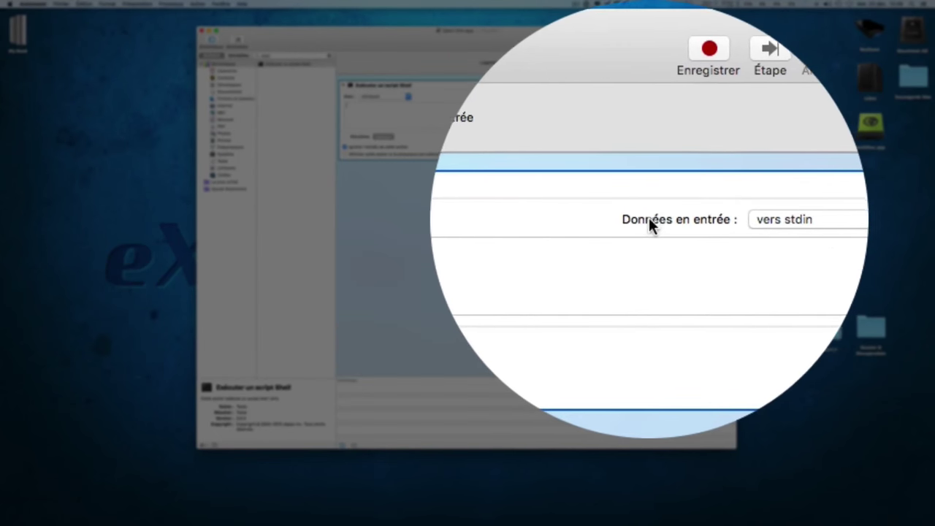
left_click(764, 216)
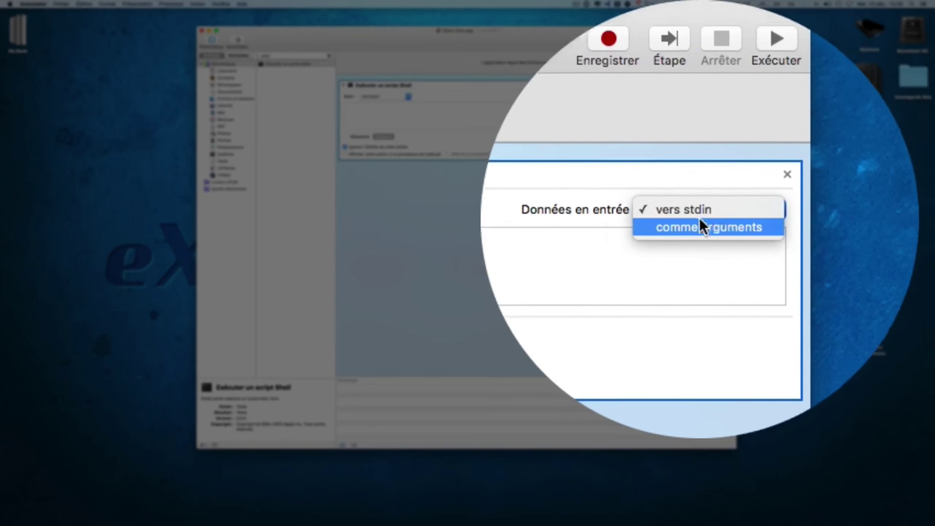
left_click(683, 223)
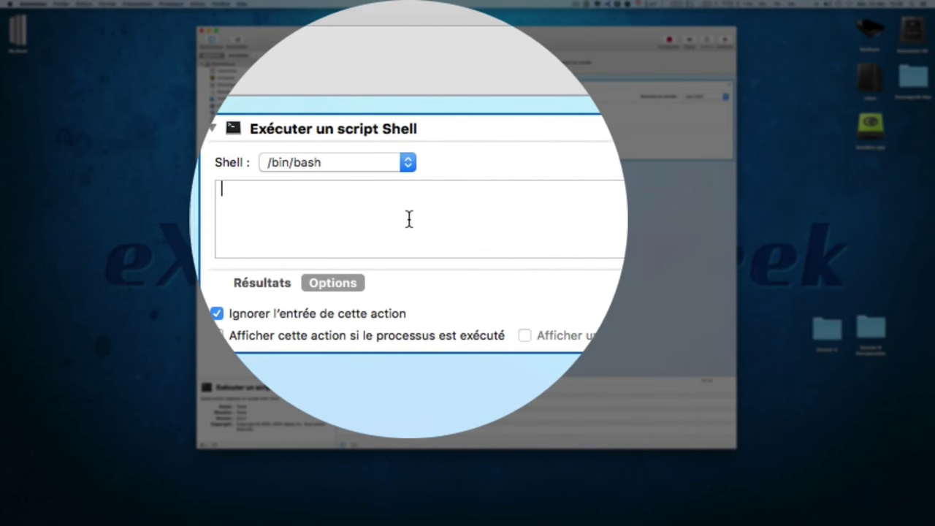
Write "rsync -Haurov --delete" in the script, followed by the desktop path of the Dossier A folder in double quotes
left_click(372, 220)
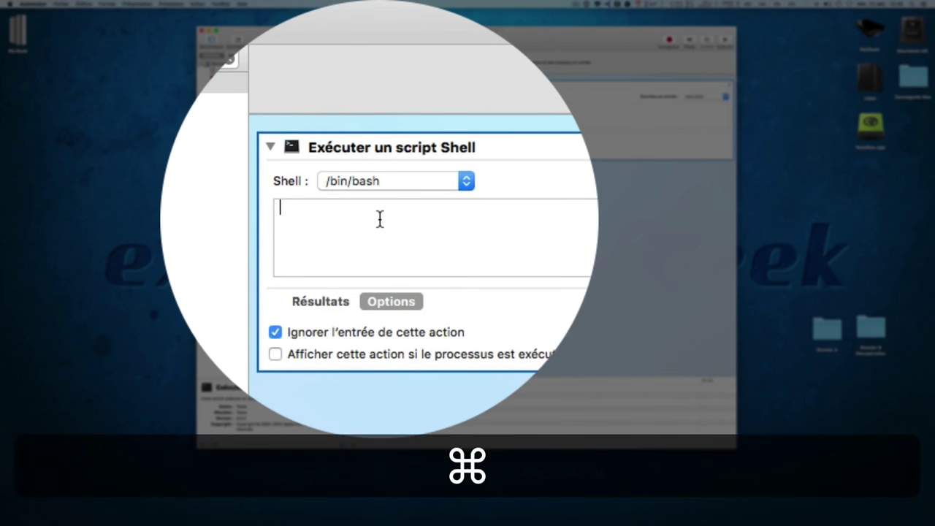
type("rsync -Haurov --delete")
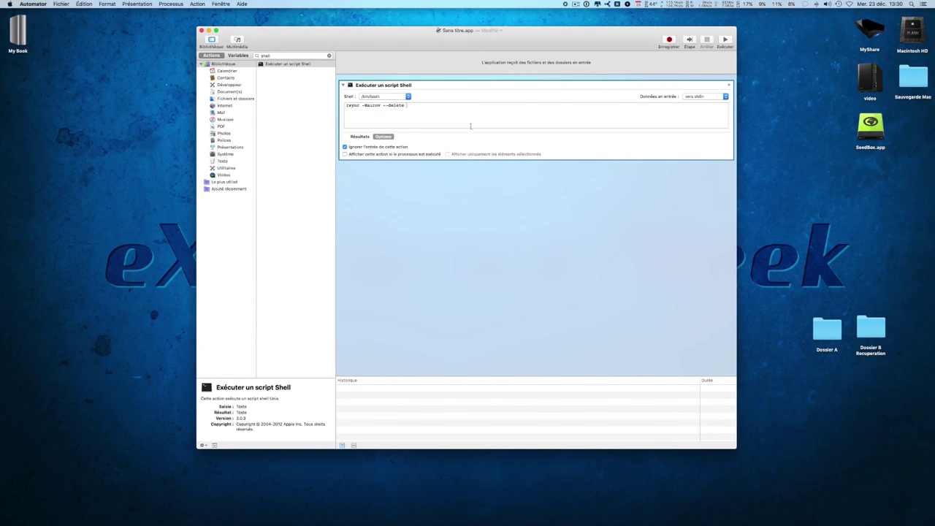
left_click_drag(839, 335, 409, 107)
left_click(433, 113)
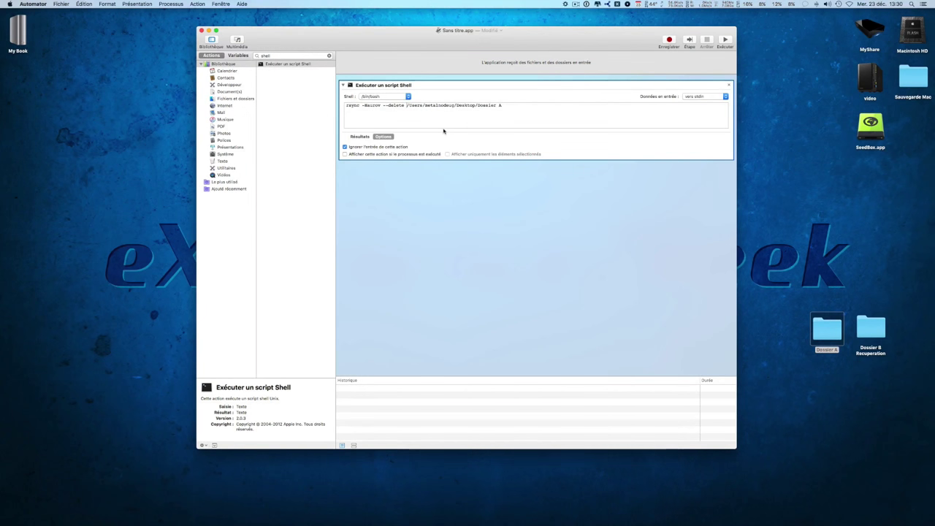
left_click(407, 105)
type("\"")
left_click(509, 105)
type("\"")
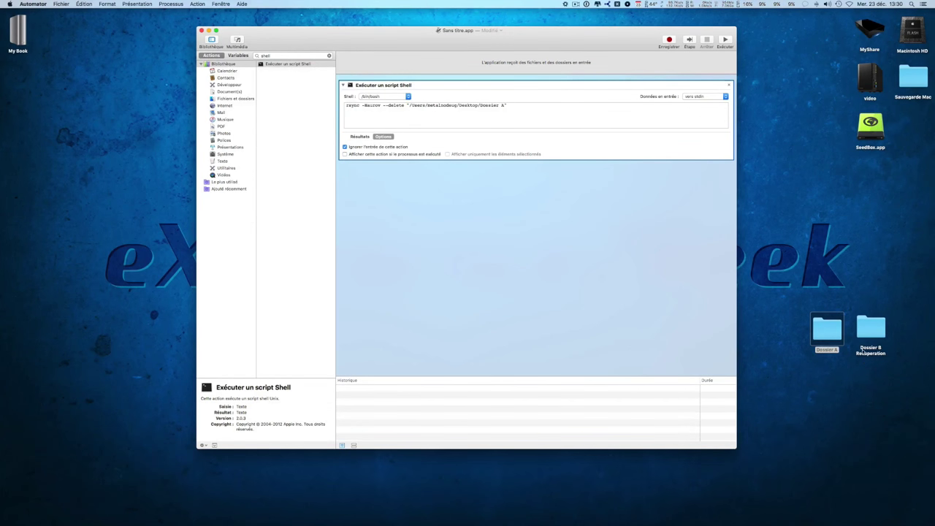
Append the desktop path of the Dossier B Recuperation folder in double quotes as the rsync destination
type("\"")
left_click_drag(871, 330, 552, 107)
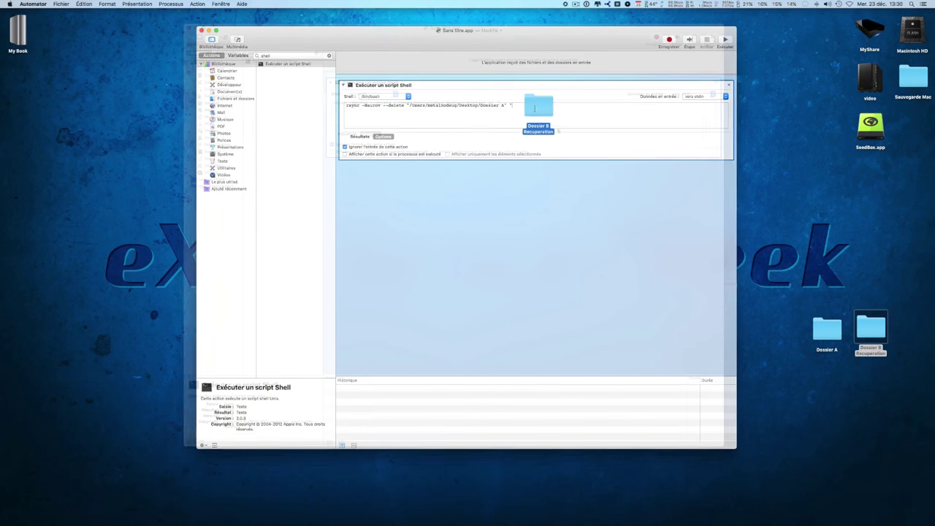
key("space")
left_click(646, 106)
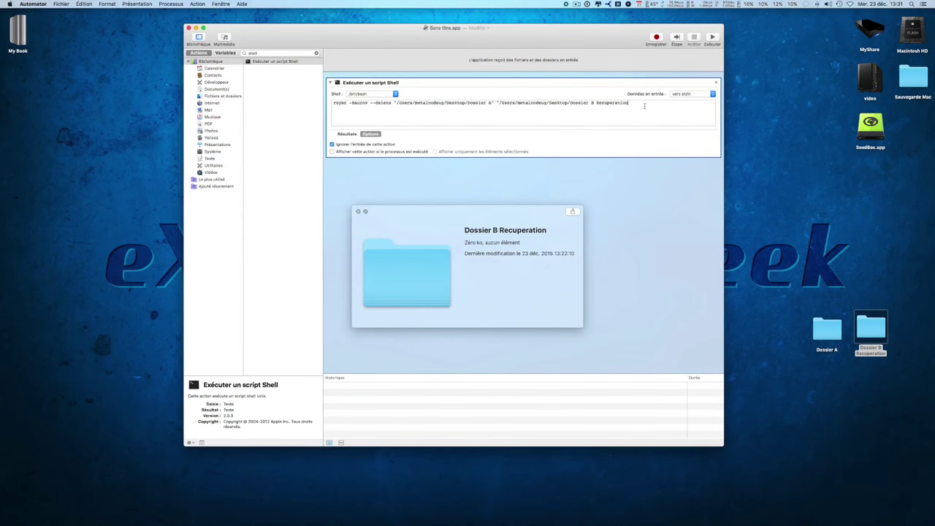
type("\"")
left_click(358, 211)
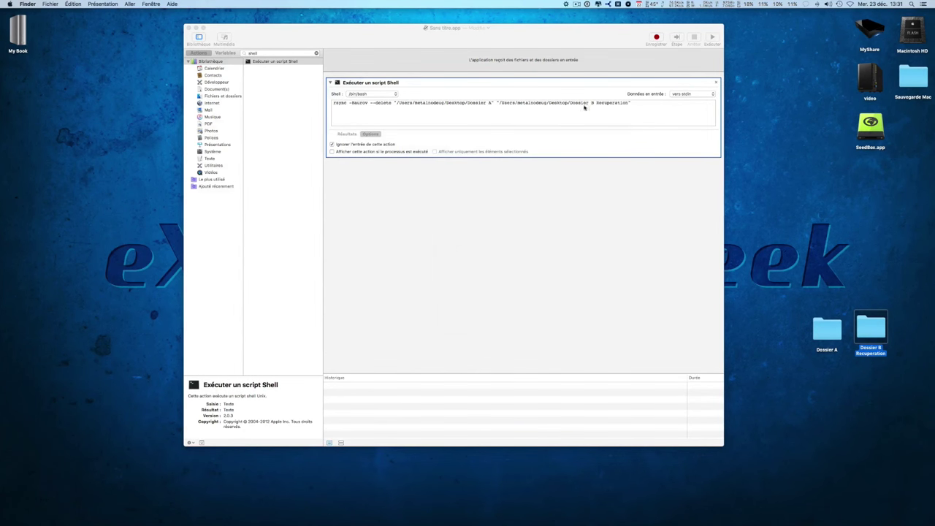
left_click(636, 103)
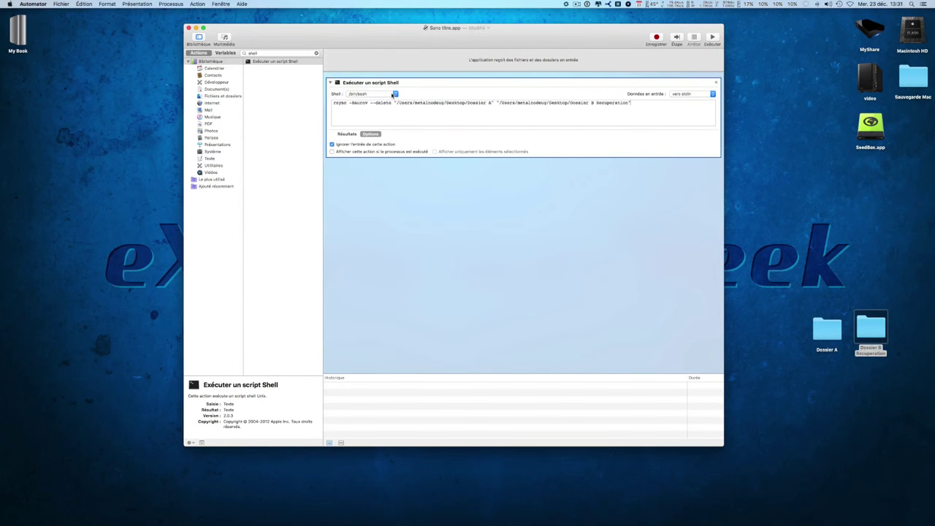
Copy the "rsync -Haurov --delete" part of the command and paste it on four new lines below
left_click_drag(393, 104, 333, 103)
key("super+c")
left_click(662, 104)
key("Return")
key("super+v")
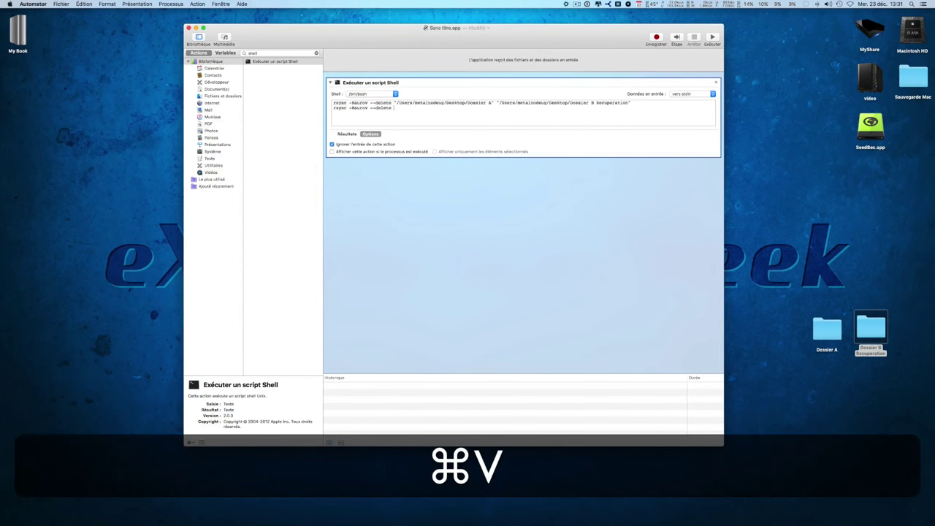
key("super+Return")
key("super+v")
key("super+Return")
key("super+v")
key("super+Return")
key("super+v")
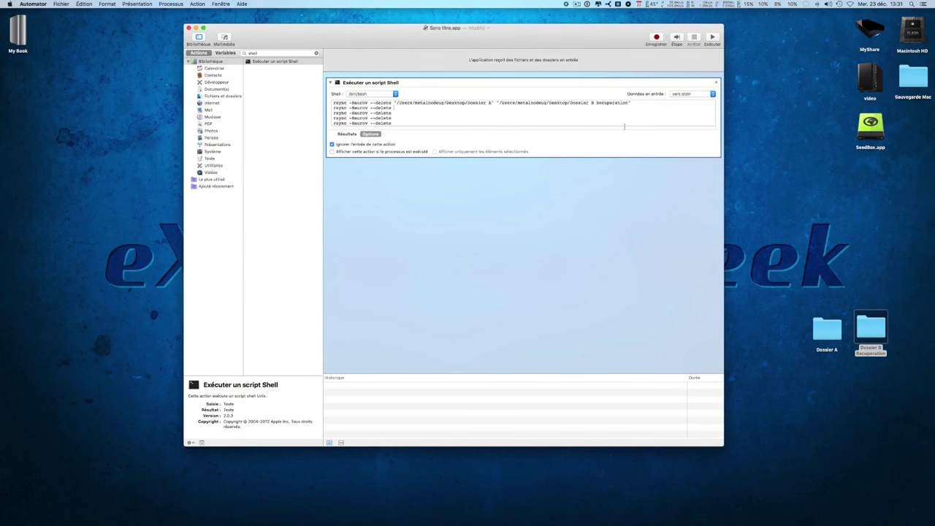
Delete the extra rsync lines so the script keeps only the Dossier A to Dossier B Recuperation command
left_click_drag(399, 122, 306, 108)
key("BackSpace")
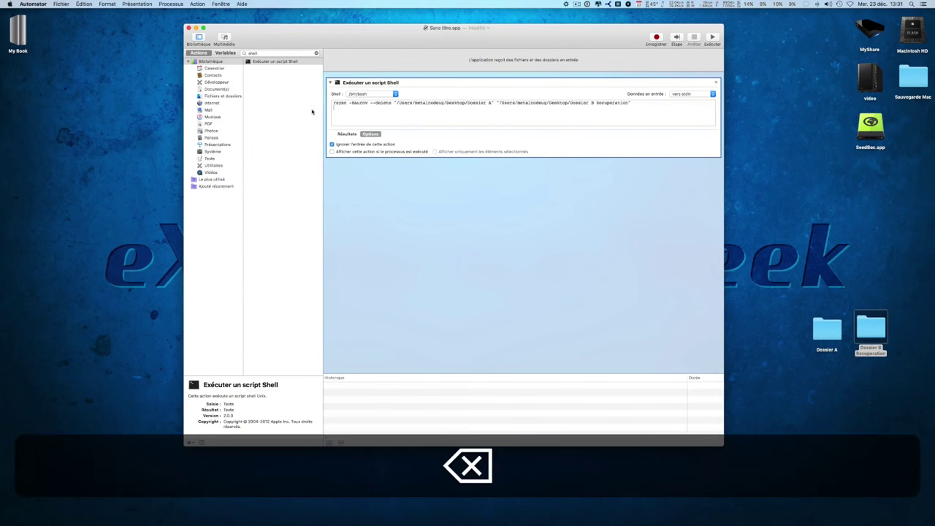
key("BackSpace")
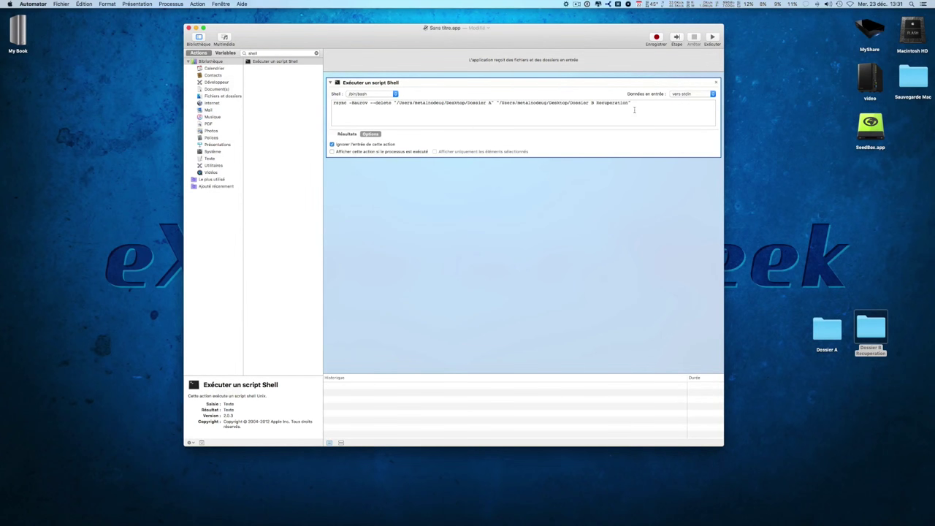
Save the workflow in Application format on the desktop (Bureau) as Test.app
left_click_drag(347, 37, 342, 36)
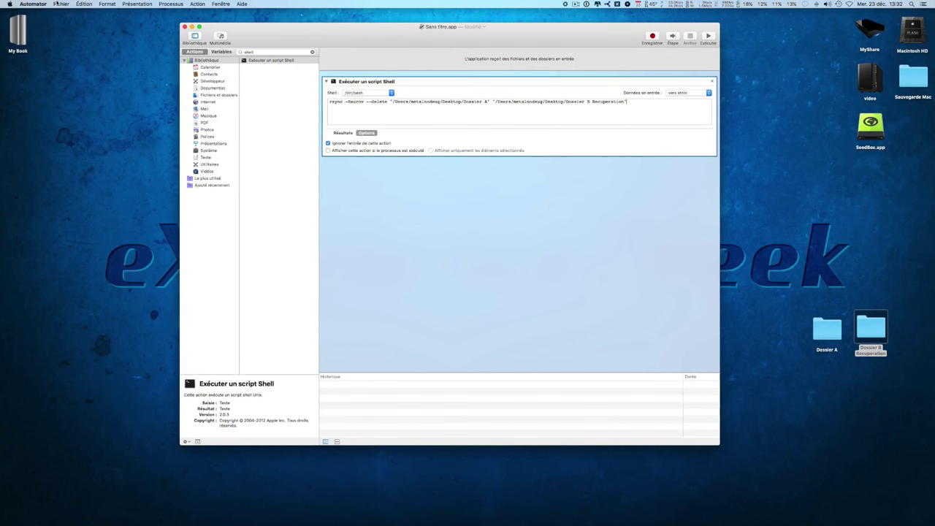
left_click(61, 4)
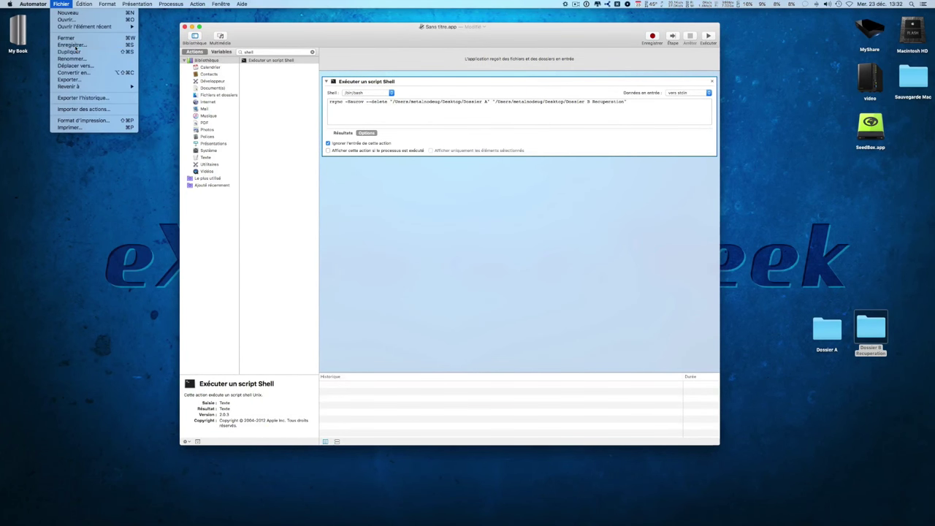
left_click(71, 45)
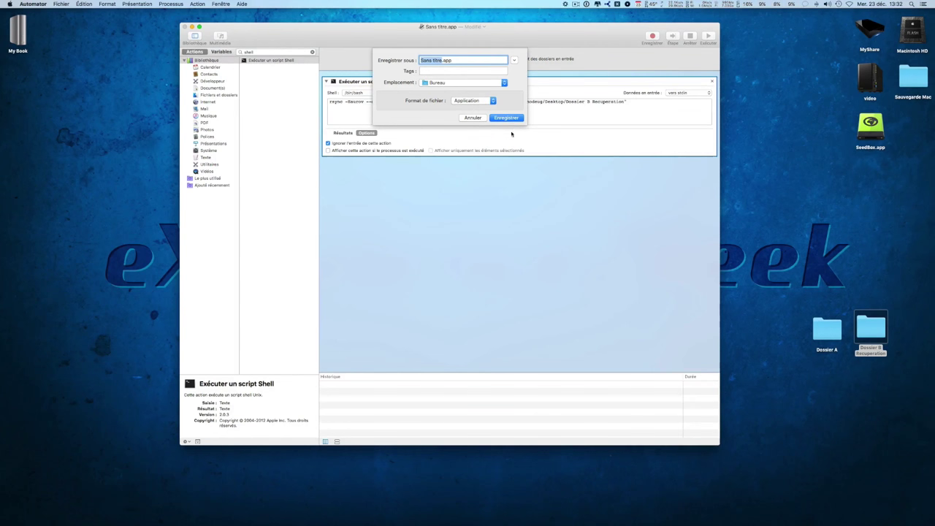
left_click(442, 61)
key("BackSpace")
key("BackSpace")
key("BackSpace")
key("BackSpace")
key("BackSpace")
key("BackSpace")
key("BackSpace")
key("BackSpace")
key("BackSpace")
key("BackSpace")
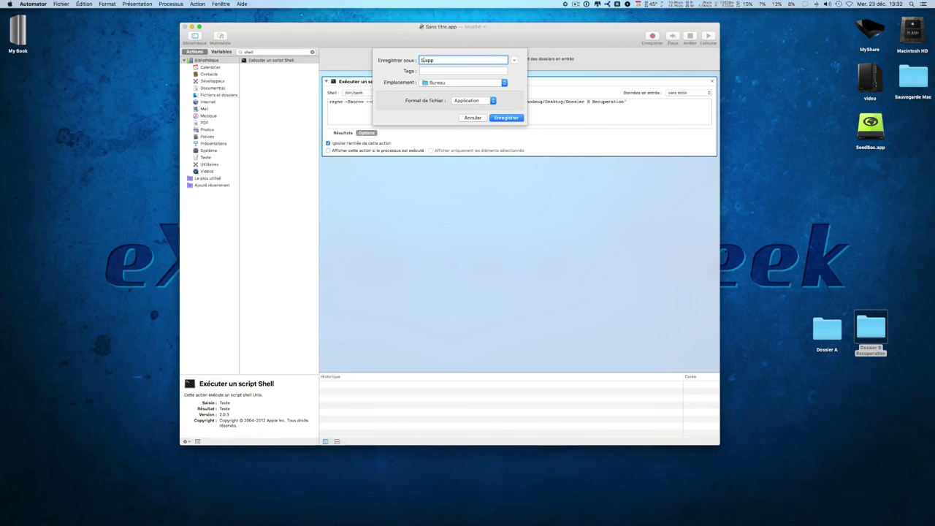
type("Test")
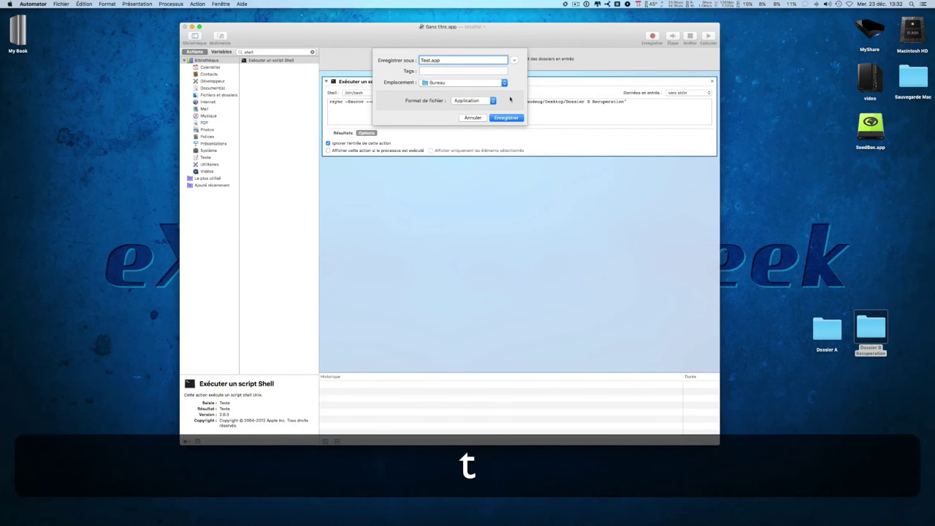
left_click(506, 117)
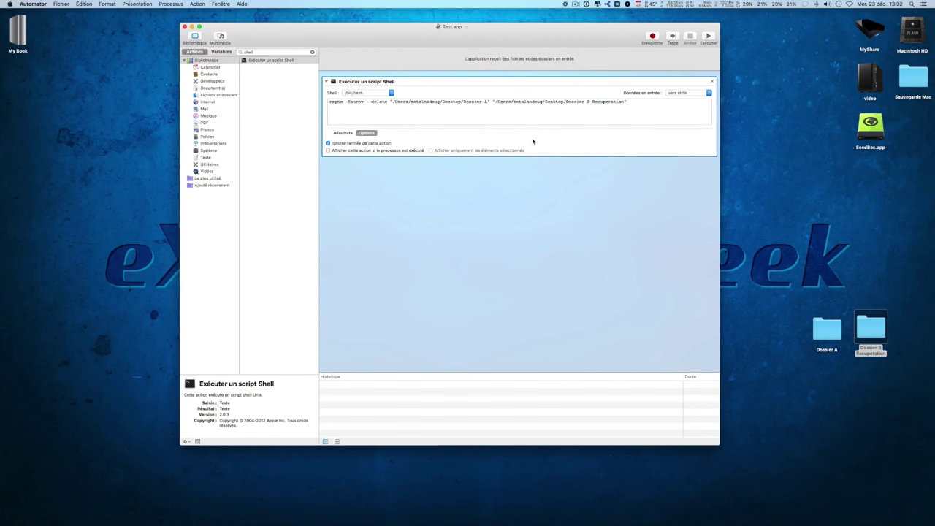
Quit Automator
left_click(780, 185)
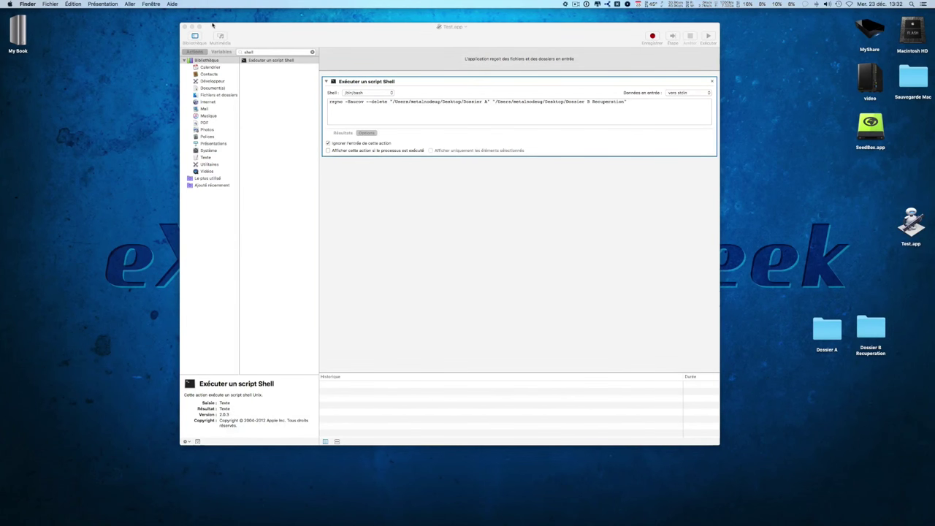
left_click(220, 29)
left_click(33, 4)
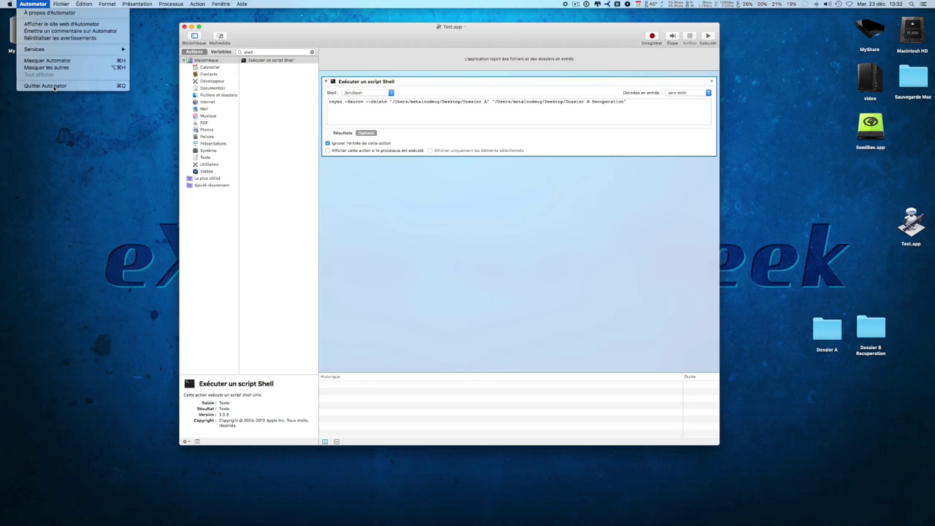
left_click(45, 85)
Move the Test.app icon on the desktop to just above the Dossier A folder
left_click_drag(911, 227, 827, 284)
right_click(826, 280)
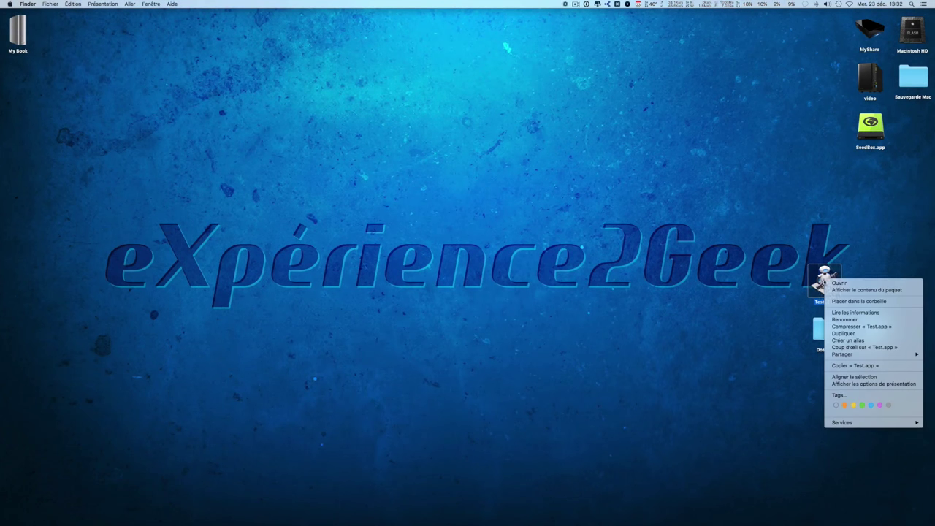
key("Escape")
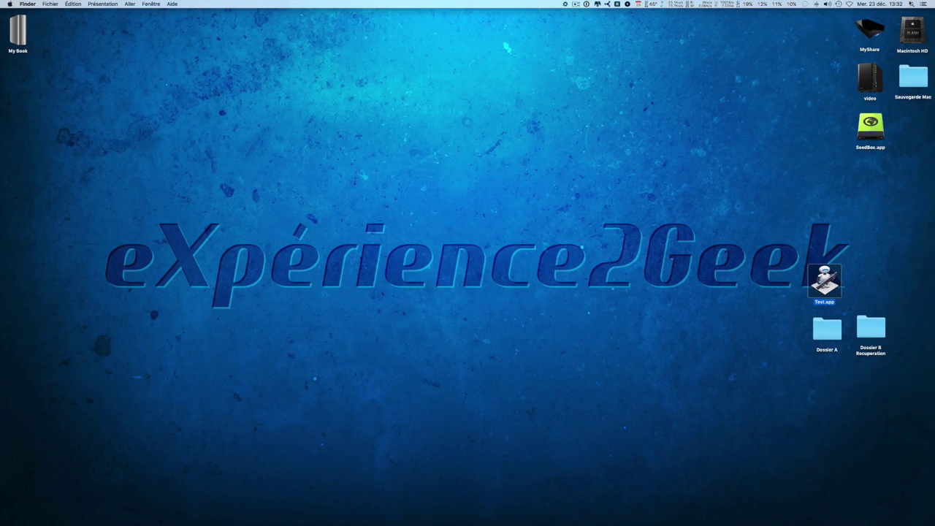
Reopen Test.app from the Bureau folder in Automator and run its workflow
key("super+space")
type("auto")
key("Return")
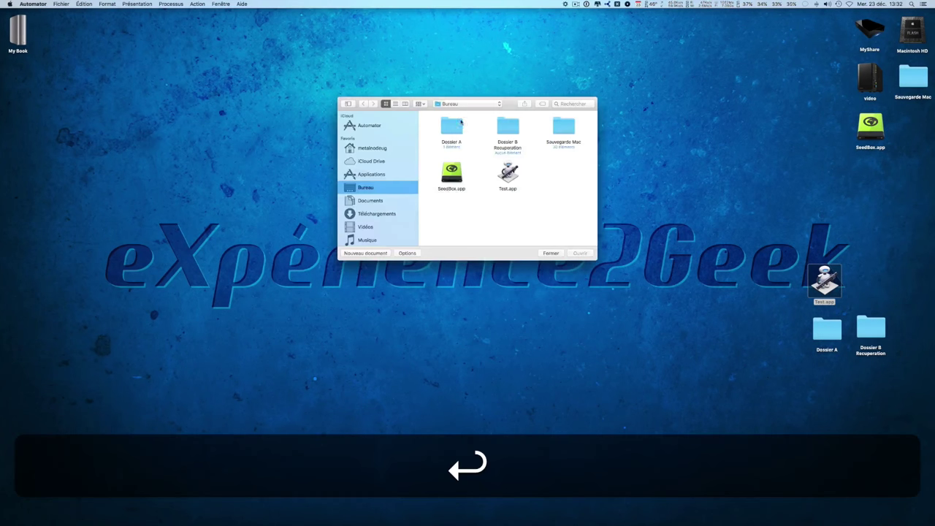
left_click(508, 174)
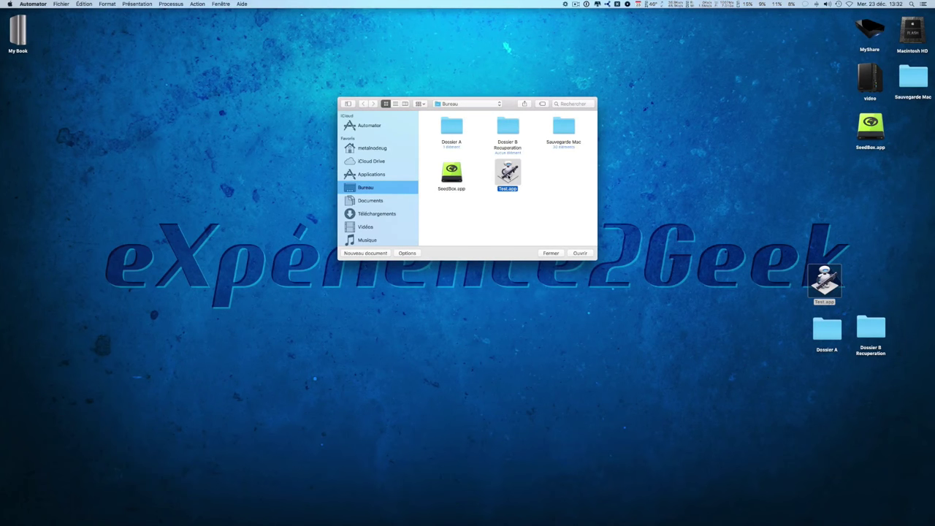
key("Return")
left_click_drag(608, 115, 391, 36)
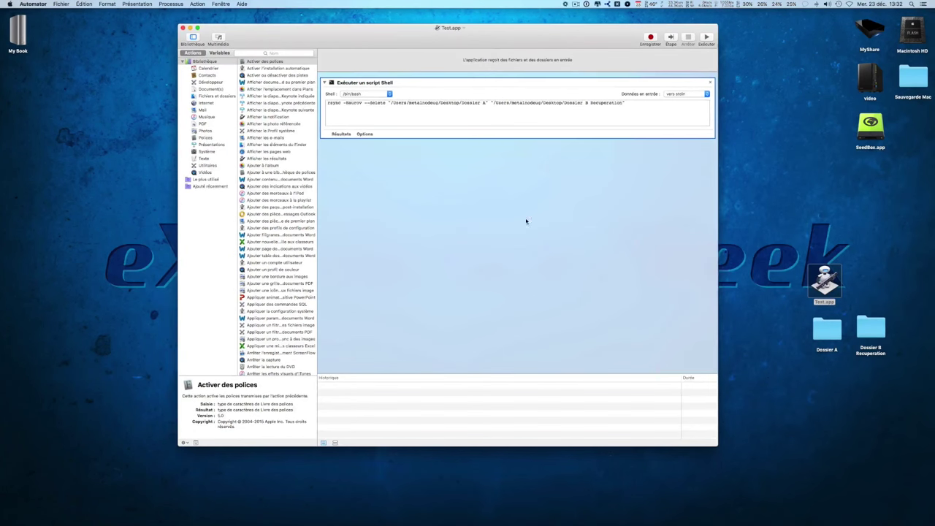
left_click(706, 38)
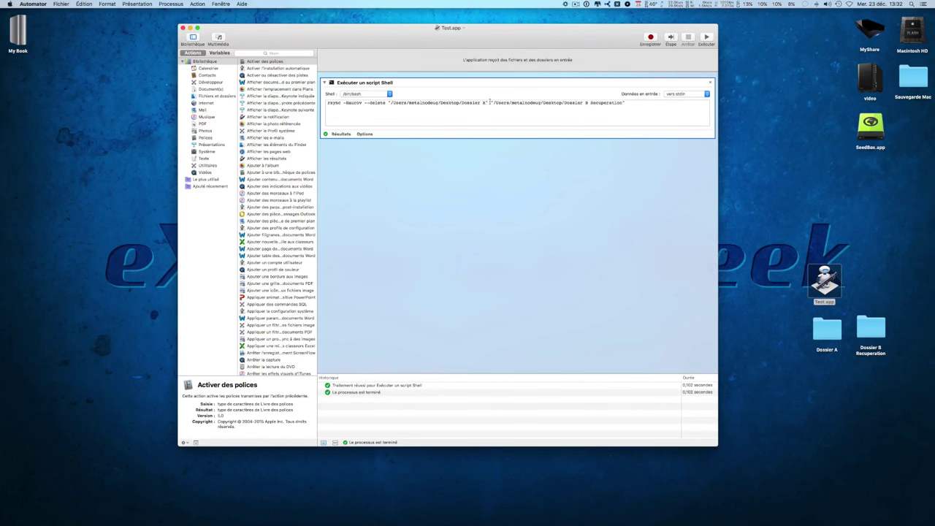
Open Dossier B Recuperation and check the contents of the Dossier A copy made by the workflow
left_click(492, 102)
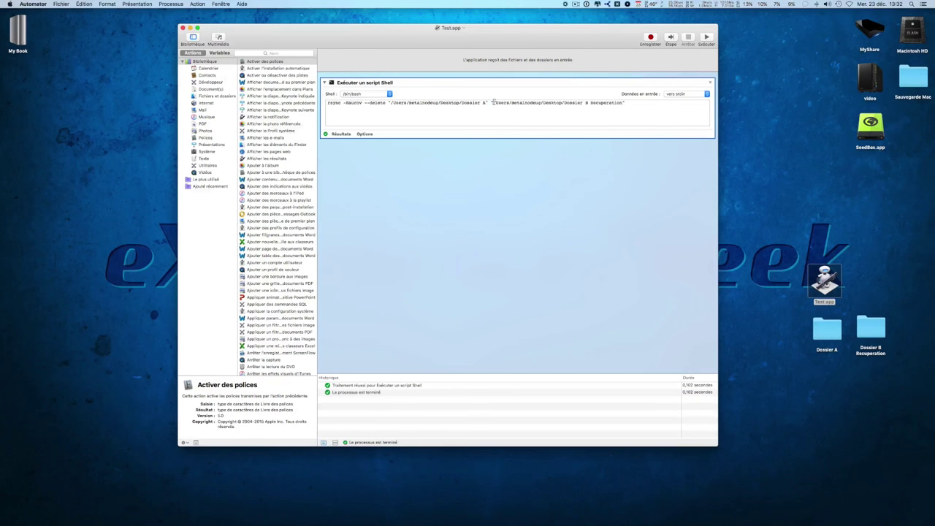
double_click(880, 330)
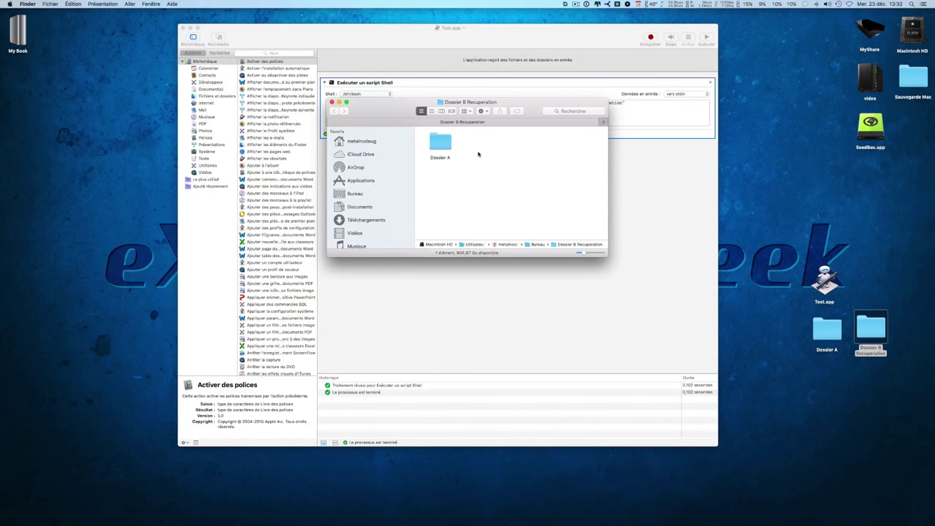
left_click(449, 143)
double_click(447, 147)
Delete the Dossier A copy from Dossier B Recuperation, close the folder and empty the trash
left_click(334, 111)
left_click(441, 142)
key("super+BackSpace")
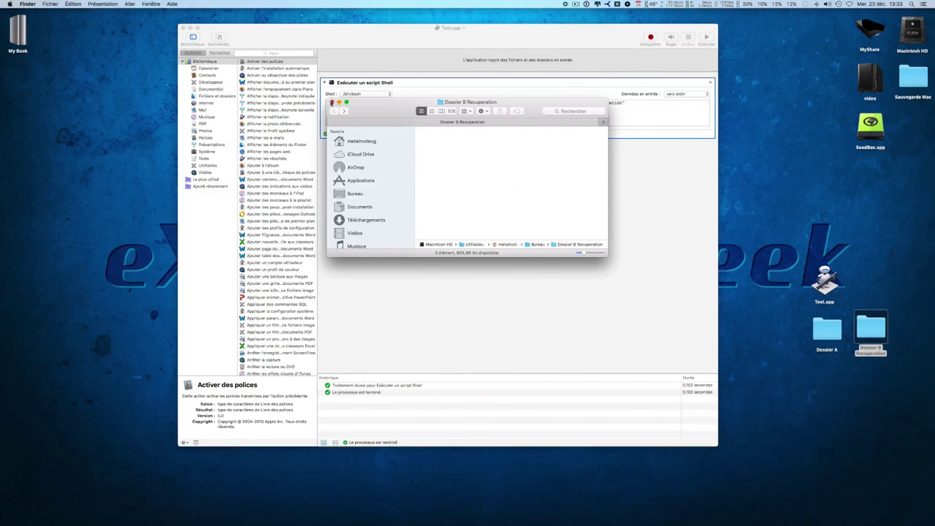
left_click(332, 102)
mouse_move(881, 523)
right_click(878, 504)
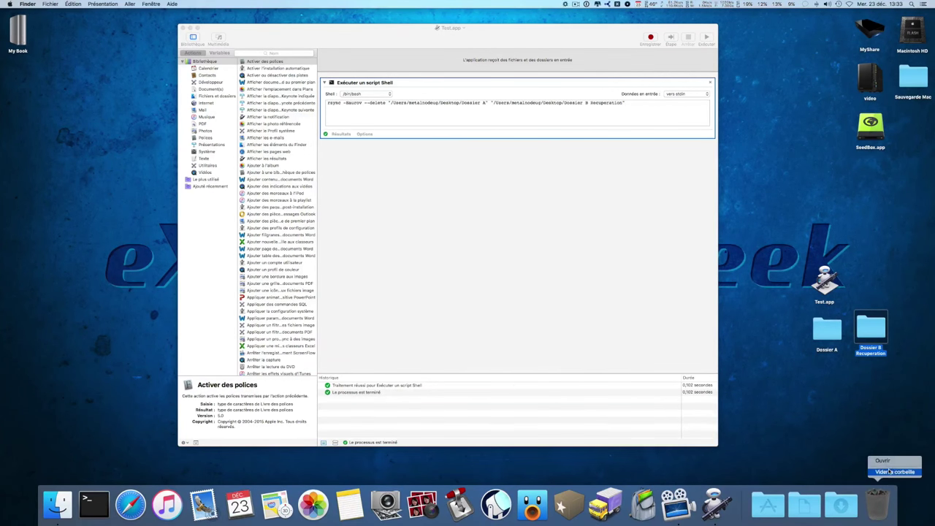
left_click(890, 472)
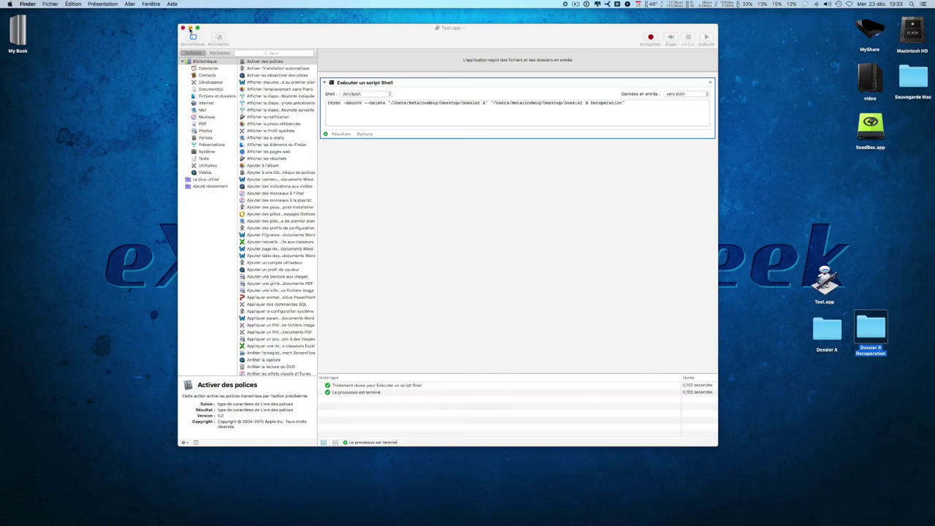
Quit Automator and return to the desktop with nothing selected
left_click(323, 108)
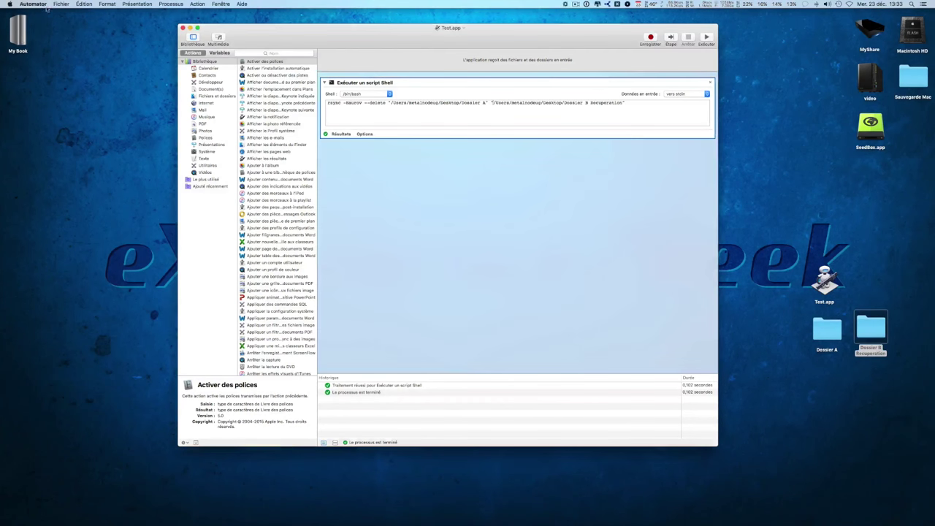
left_click(60, 4)
mouse_move(33, 3)
left_click(66, 87)
left_click(760, 183)
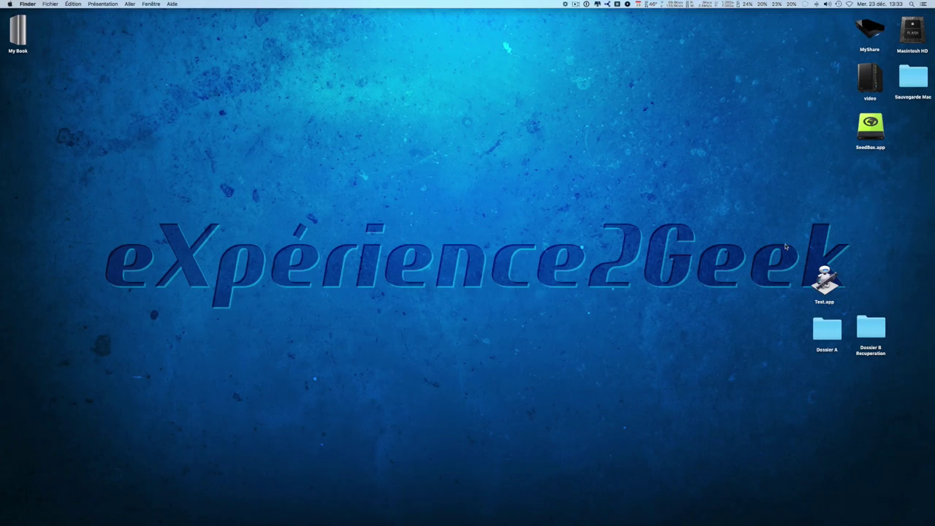
Launch Test.app from the desktop and inspect the backed-up Dossier A inside Dossier B Recuperation
left_click(830, 284)
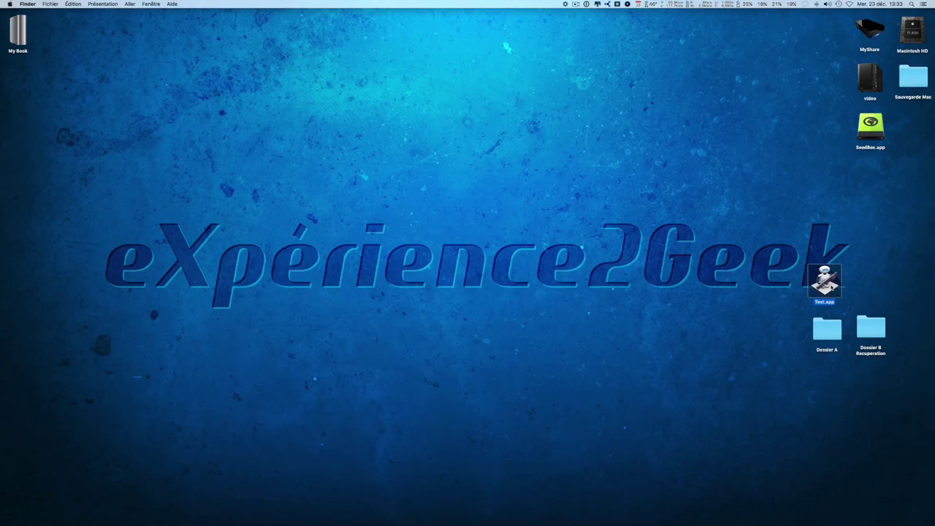
left_click(875, 334)
double_click(876, 334)
left_click(441, 143)
double_click(442, 144)
Remove the backed-up Dossier A from Dossier B Recuperation again and empty the trash
left_click(334, 111)
left_click(440, 145)
key("super+BackSpace")
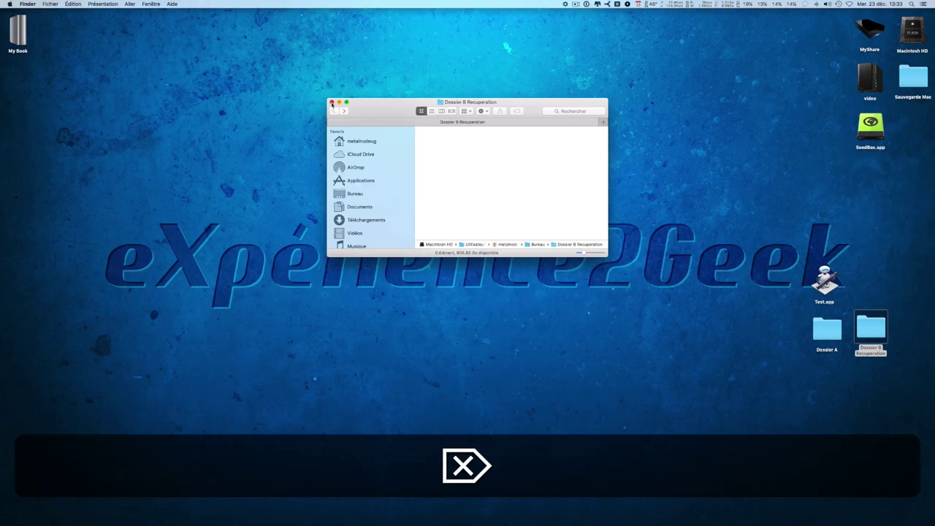
left_click(332, 103)
mouse_move(897, 524)
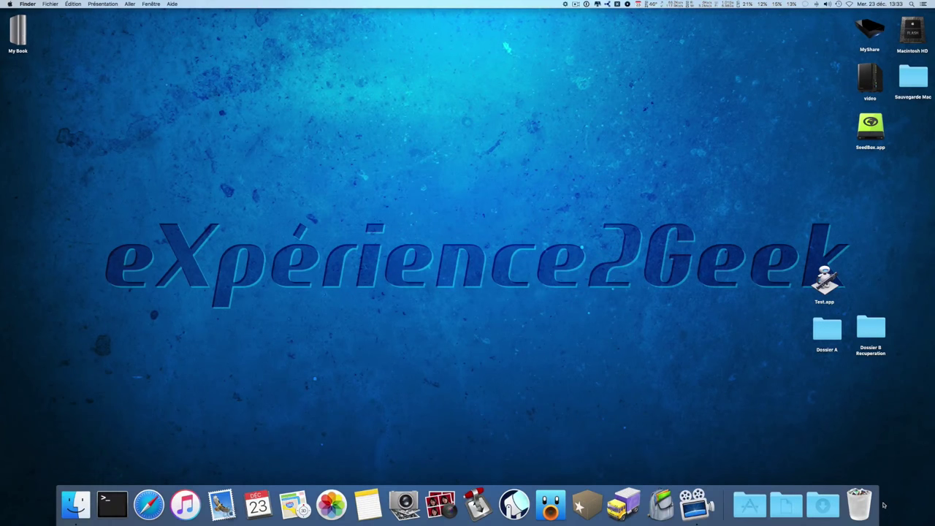
right_click(861, 507)
left_click(870, 473)
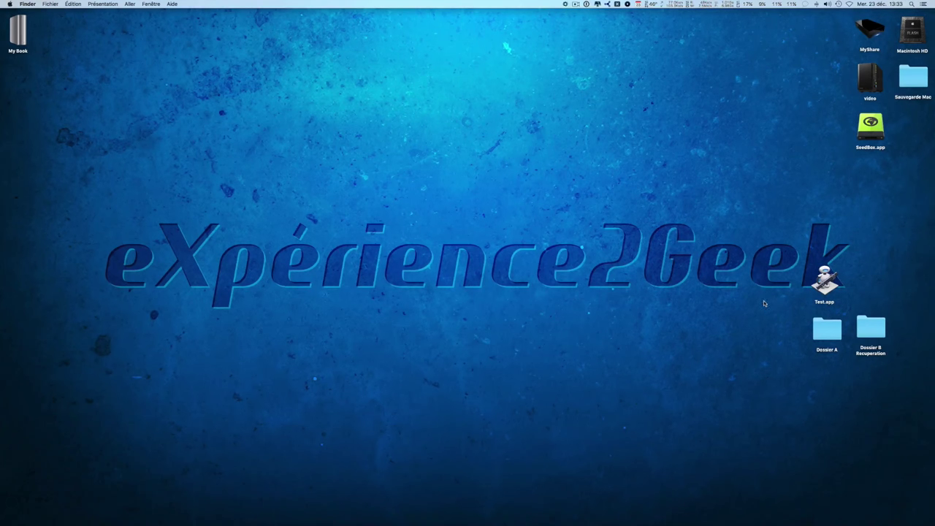
Open CronniX, enlarge its window so the full commands fit, and move it near the middle of the desktop
mouse_move(795, 523)
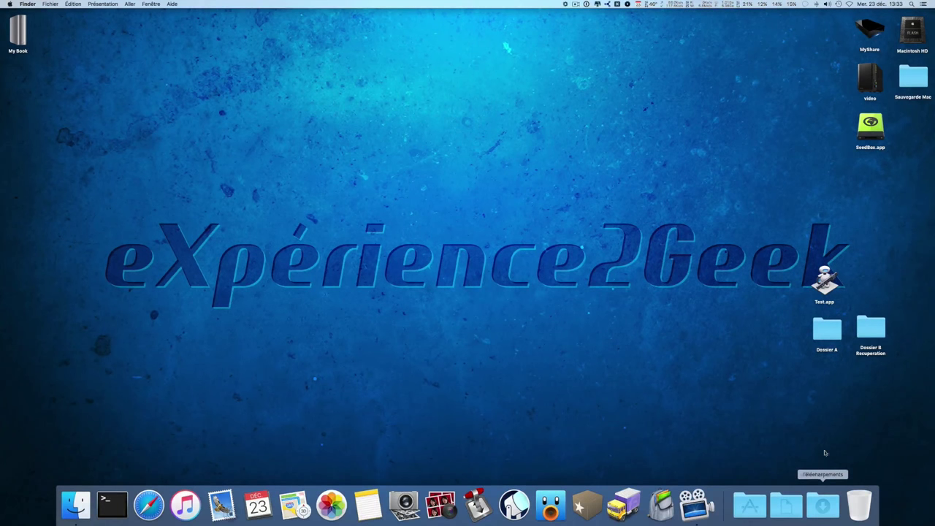
mouse_move(147, 523)
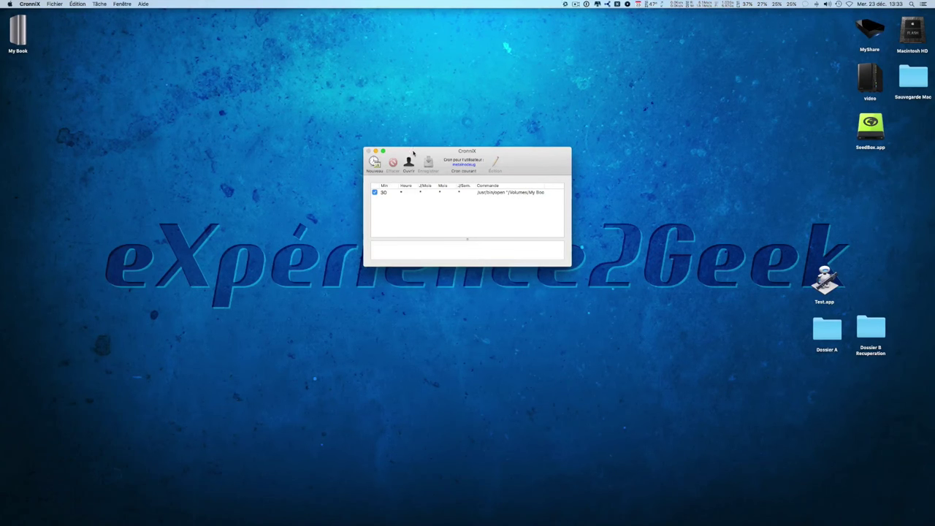
left_click_drag(431, 150, 414, 88)
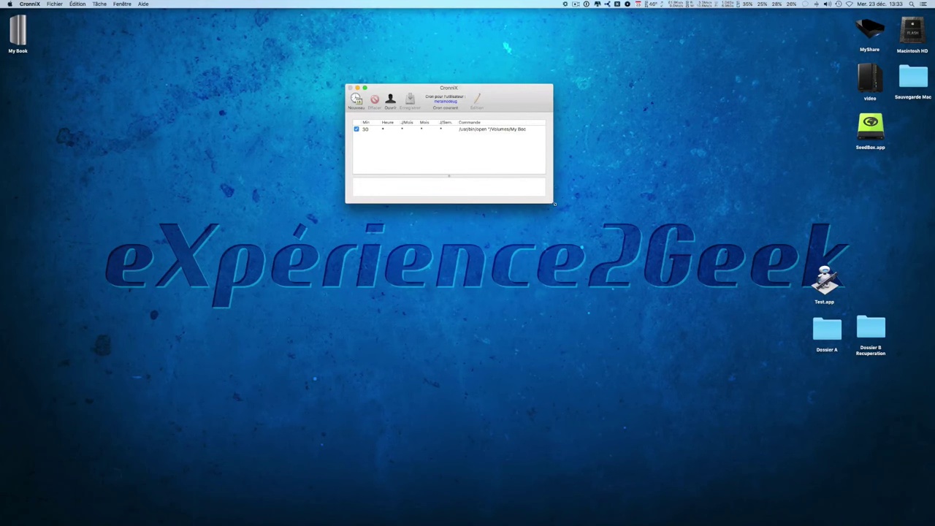
left_click_drag(557, 207, 666, 325)
left_click_drag(588, 93, 539, 137)
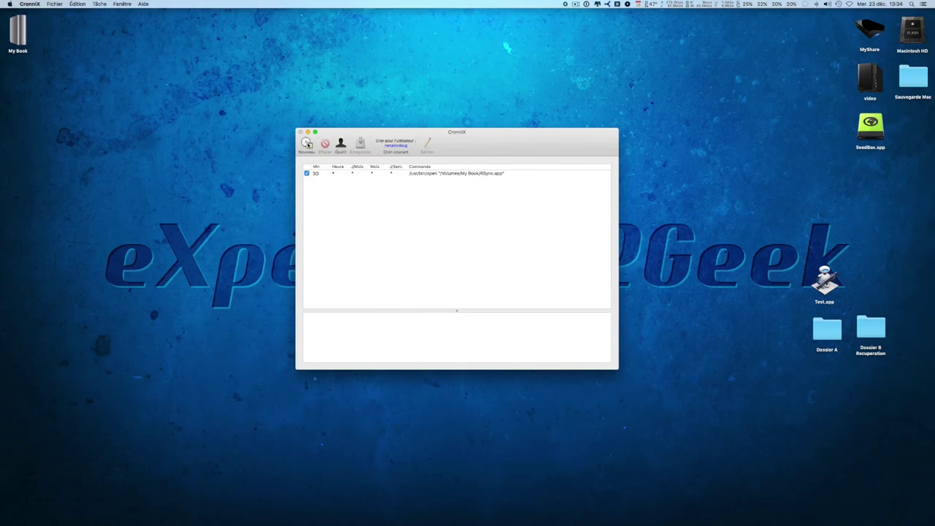
Start a new cron task whose command is Test.app from the Bureau folder, preceded by /usr/bin/open
left_click(307, 144)
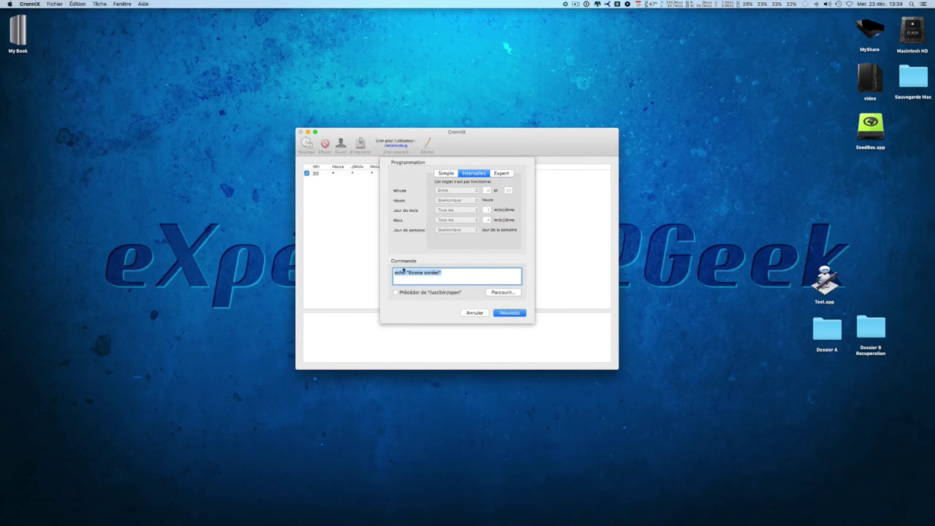
key("BackSpace")
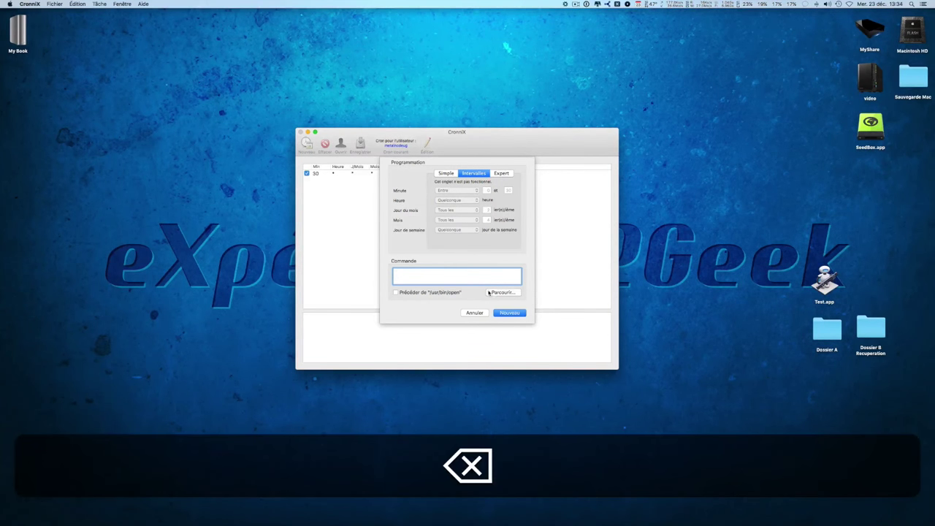
left_click(491, 292)
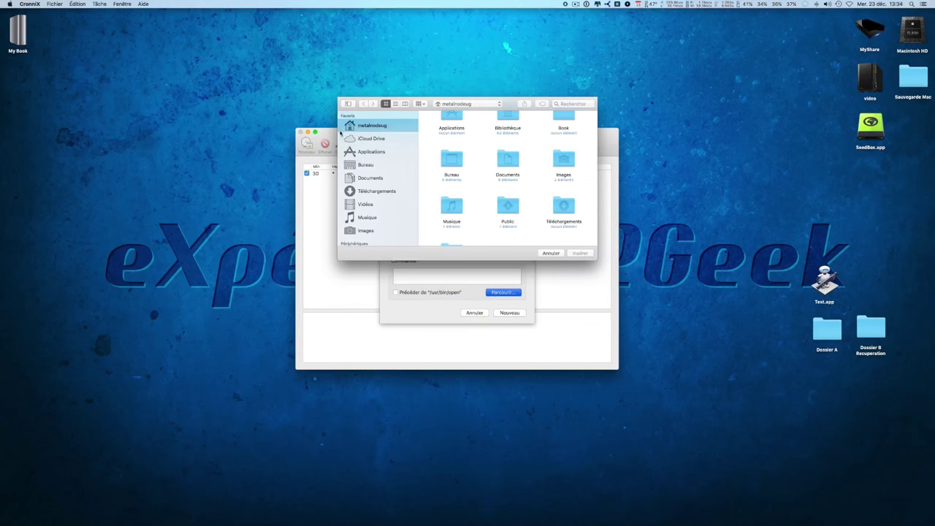
left_click(366, 166)
left_click(508, 174)
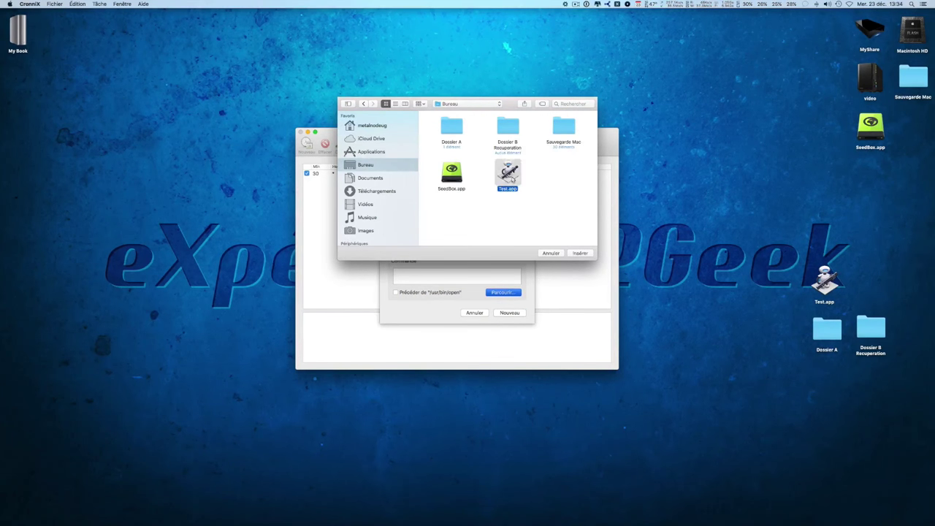
left_click(580, 253)
left_click(486, 275)
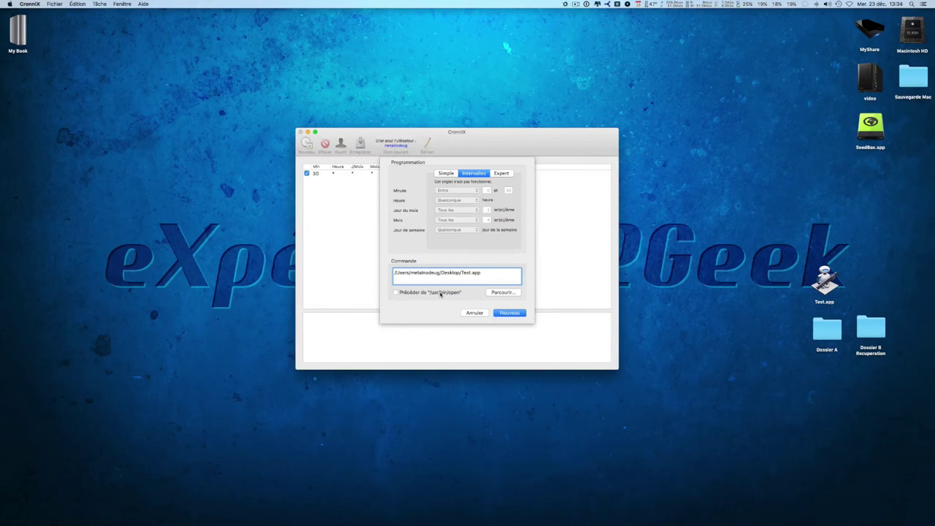
left_click(395, 292)
In the Simple schedule, select every month, every day of the month and every hour, with the minute set to 30
left_click(442, 173)
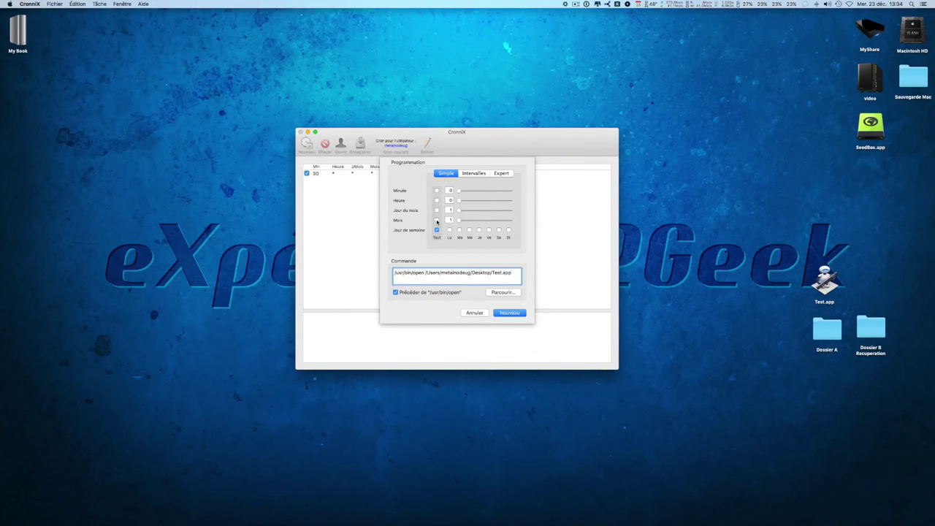
left_click(437, 221)
left_click(437, 211)
left_click(437, 201)
left_click(450, 189)
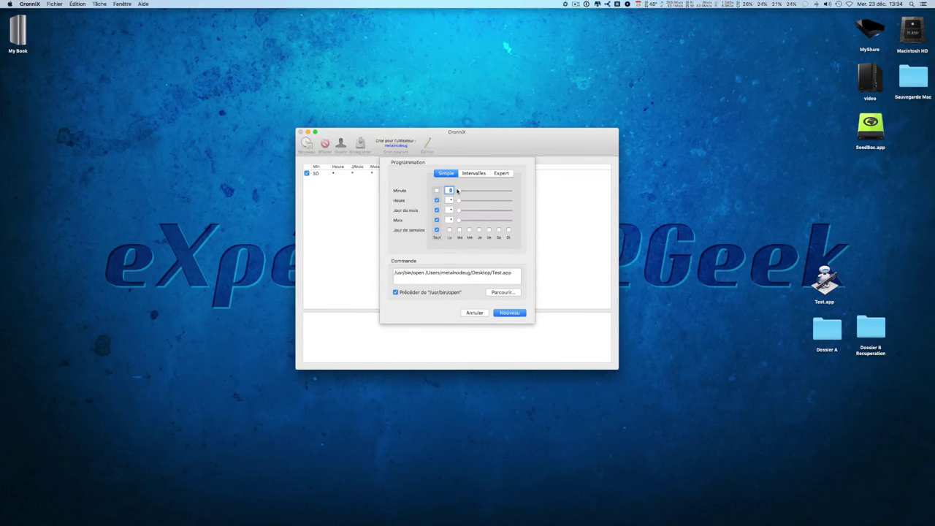
type("30")
Try a schedule with every minute selected and the hour set to 1, and reselect every hour
left_click(437, 191)
left_click(437, 200)
left_click_drag(458, 200, 461, 200)
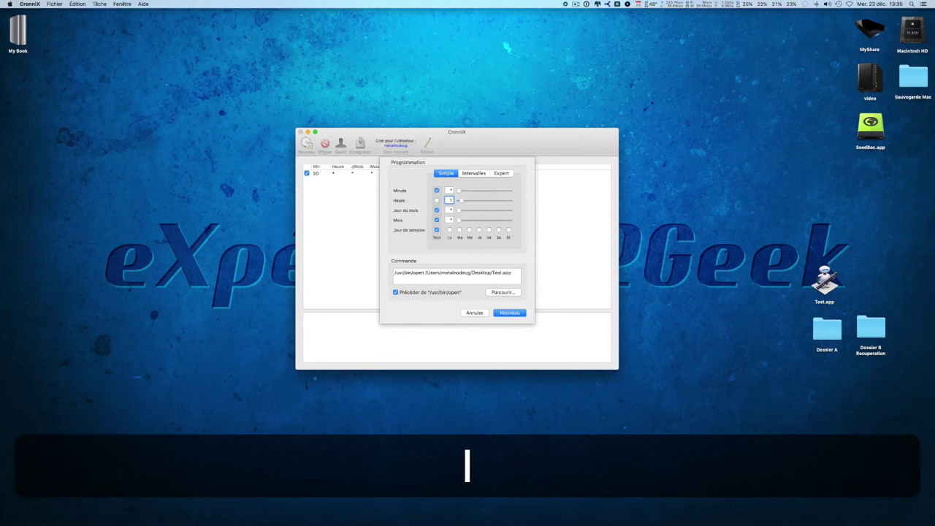
key("Up")
key("Up")
key("BackSpace")
left_click(437, 200)
Set the task's minute to 30, create the task and save the crontab
left_click(437, 191)
type("30")
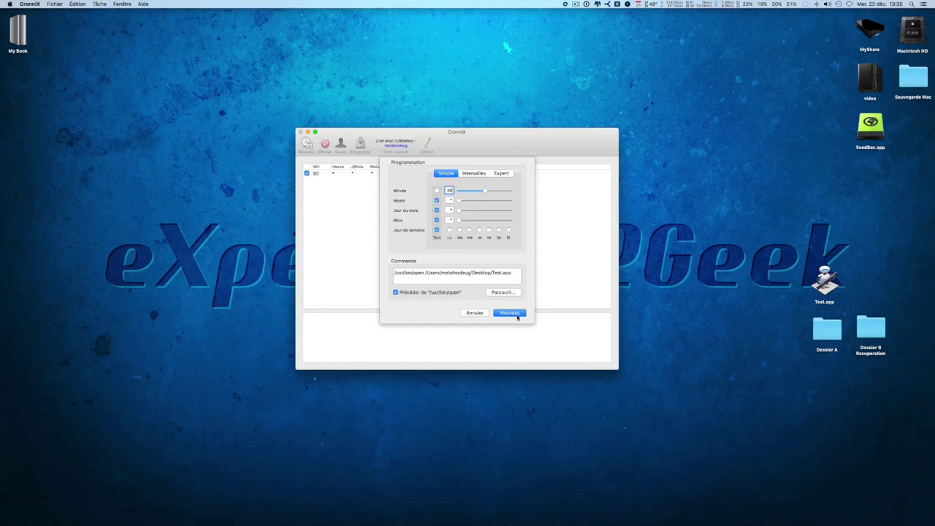
left_click(510, 313)
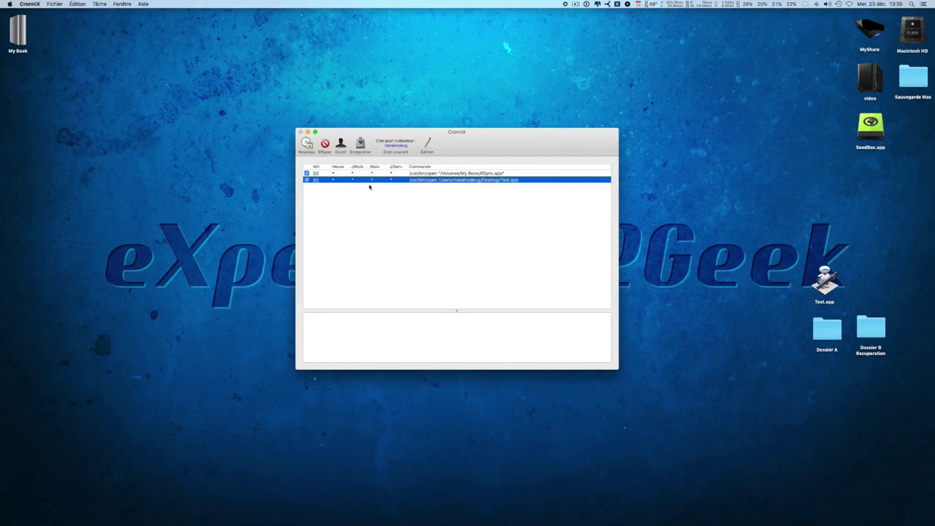
left_click(360, 144)
Check the contents of Dossier B Recuperation and close the folder
double_click(869, 332)
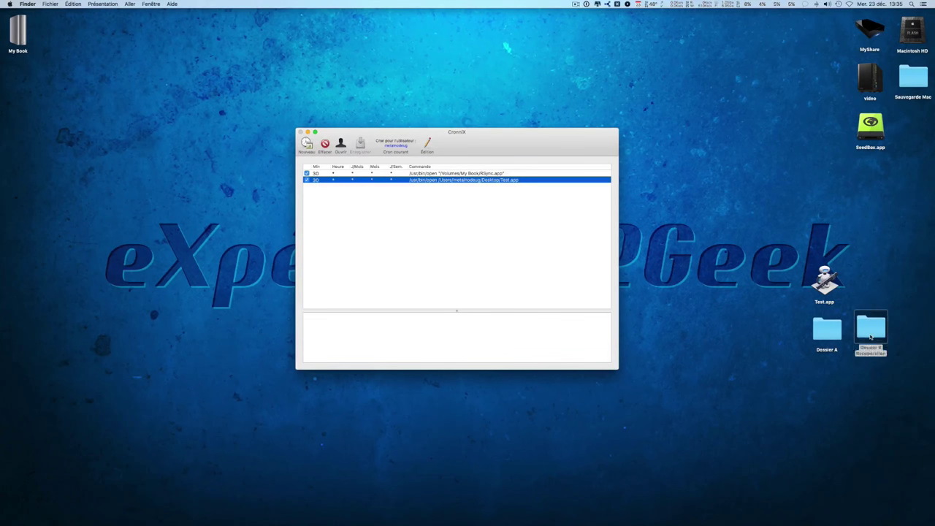
left_click(333, 103)
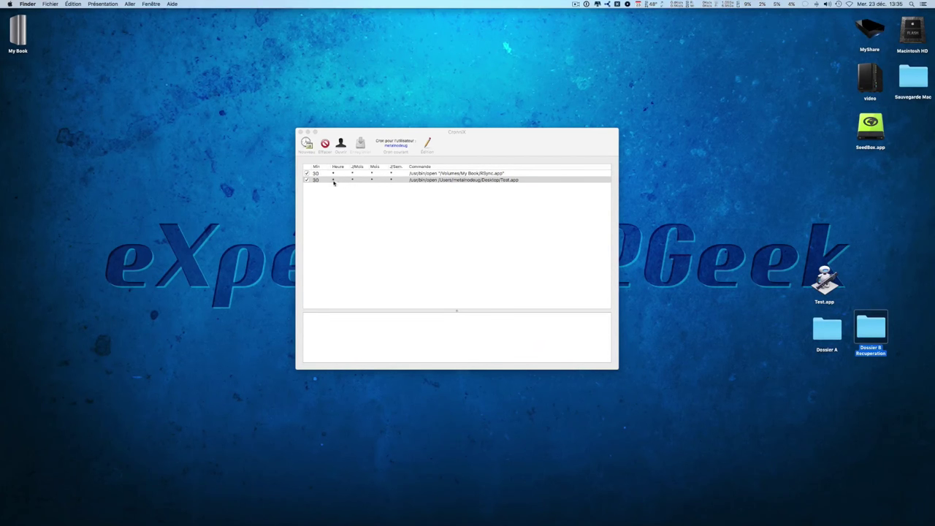
Delete the Test.app task from the crontab, save the change and quit CronniX
left_click(320, 180)
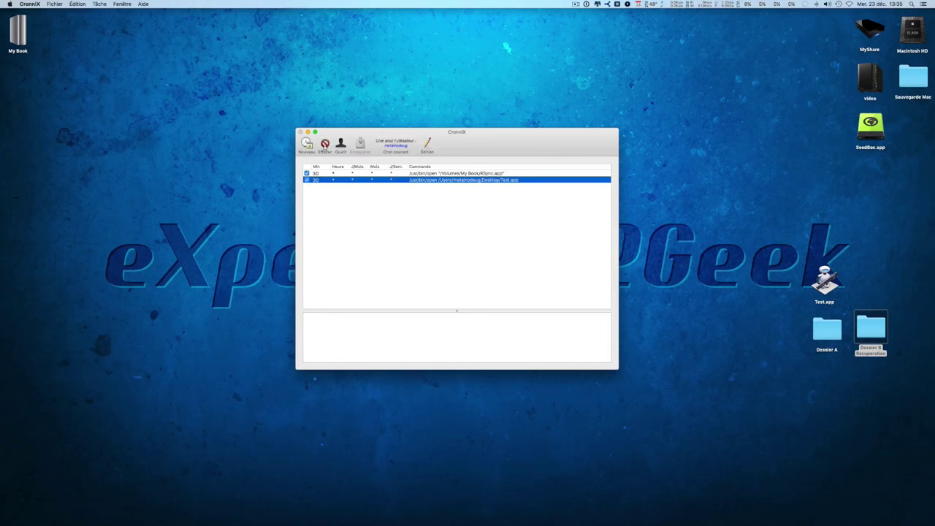
left_click(324, 144)
left_click(361, 143)
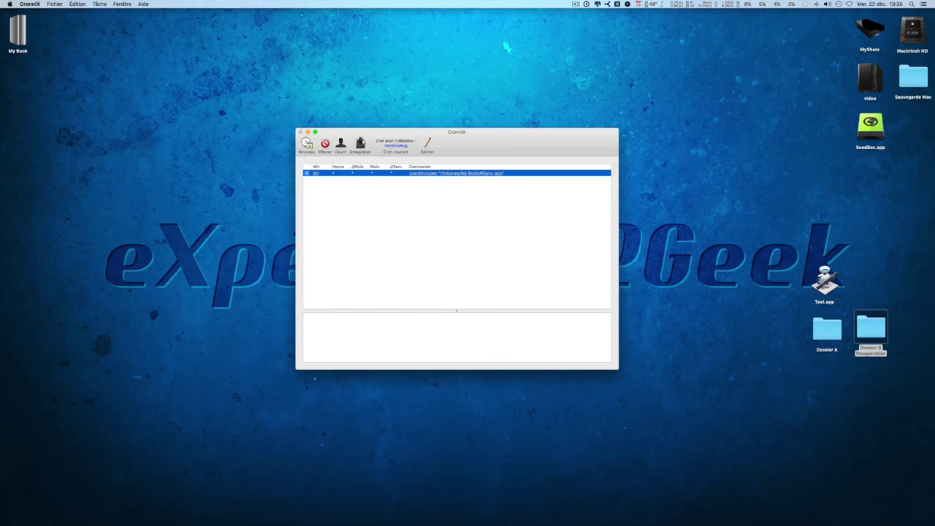
left_click(30, 3)
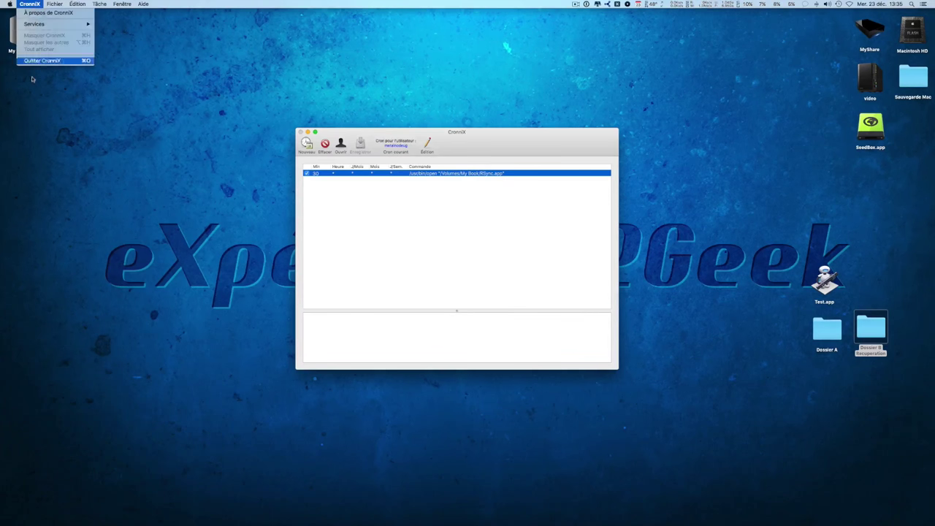
left_click(38, 63)
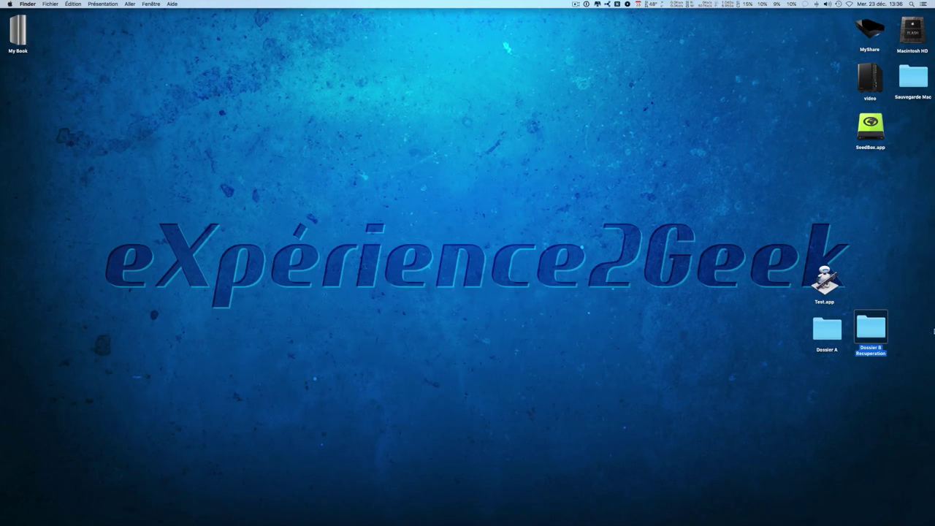
Check Dossier B Recuperation, launch Test.app from the desktop, and check the folder again for the backup
left_click(934, 331)
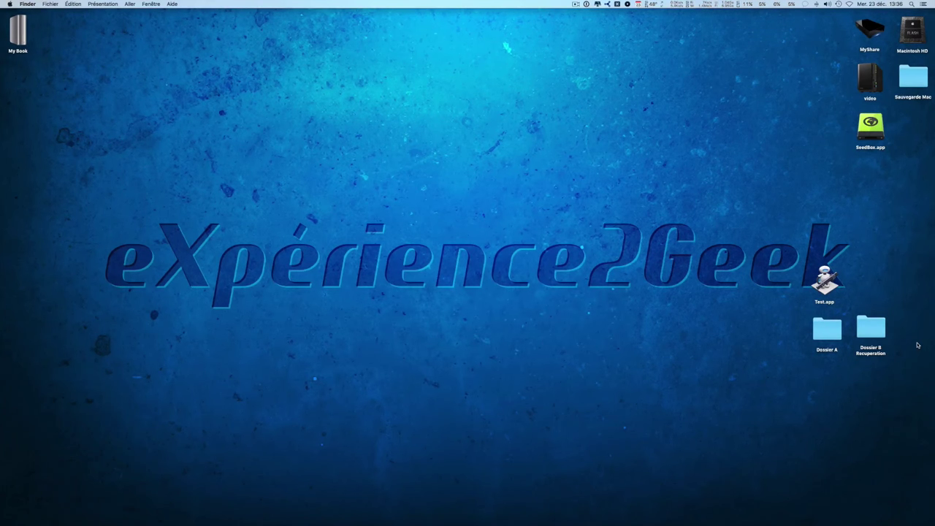
double_click(879, 326)
left_click(331, 102)
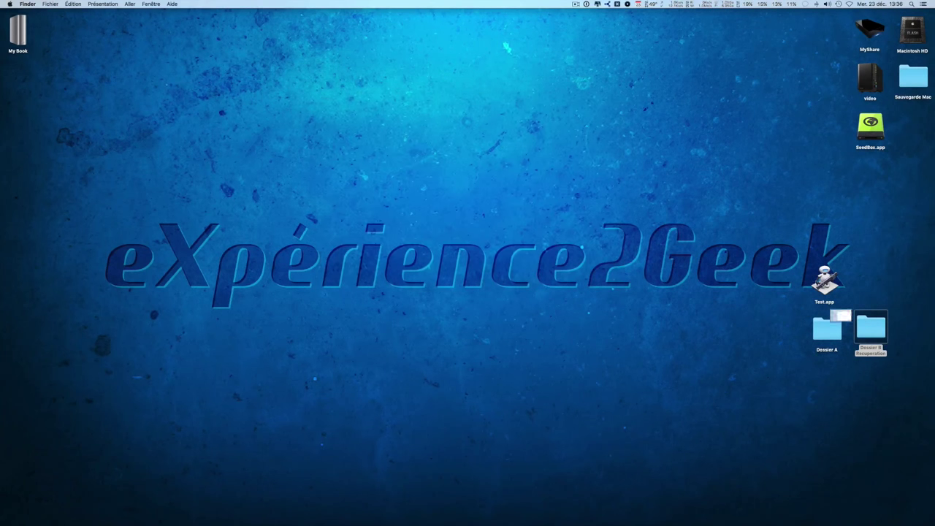
left_click(824, 282)
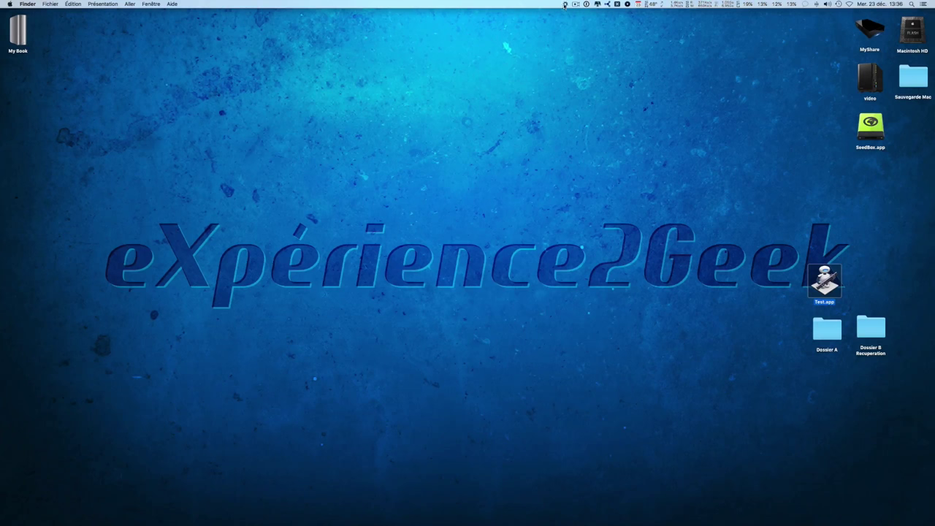
double_click(869, 330)
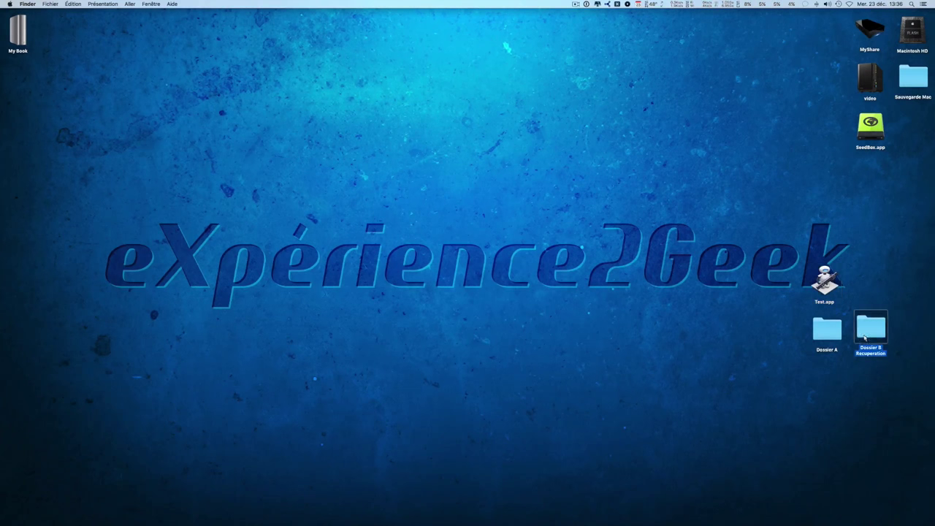
left_click(332, 102)
Delete Test.app, Dossier A and Dossier B Recuperation from the desktop
left_click_drag(905, 392, 802, 286)
key("super+BackSpace")
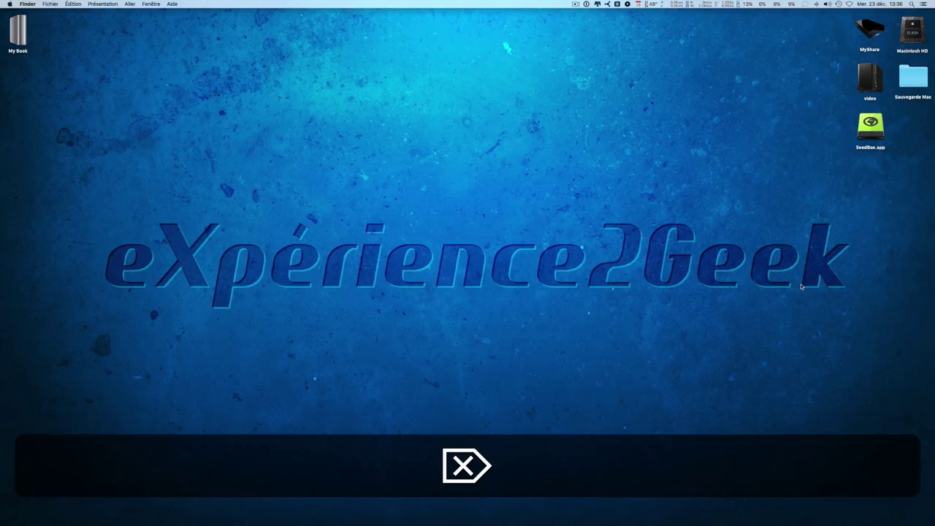
mouse_move(859, 522)
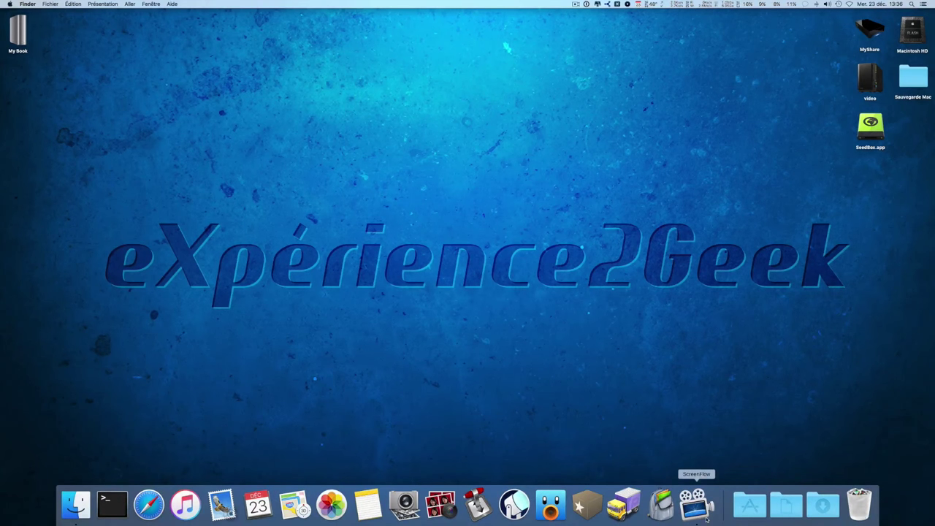